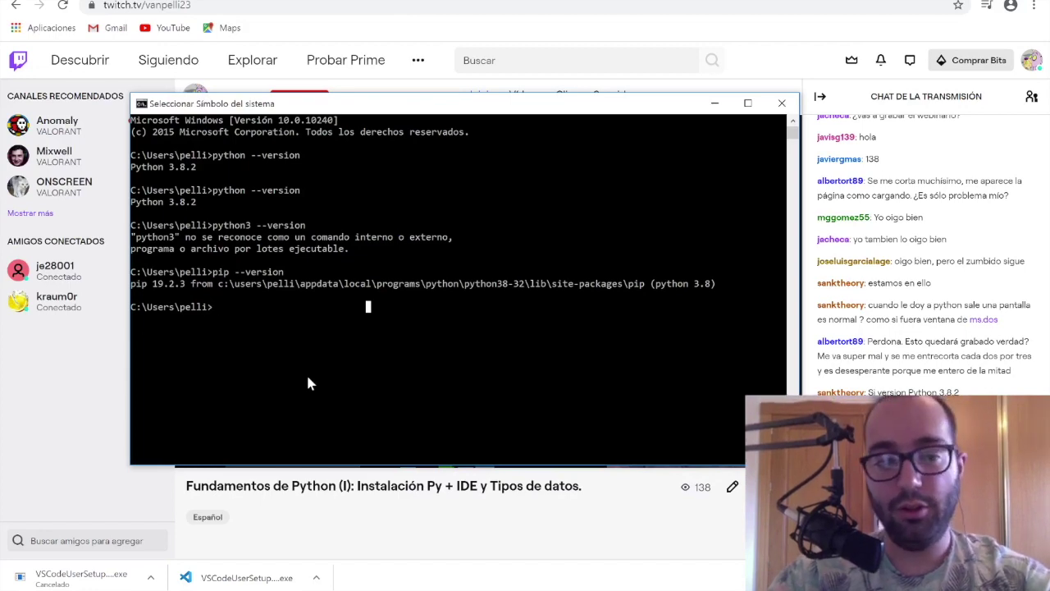
# - Check the installed Python version with python --version in a new Command Prompt window and close that window
pyautogui.press('super')
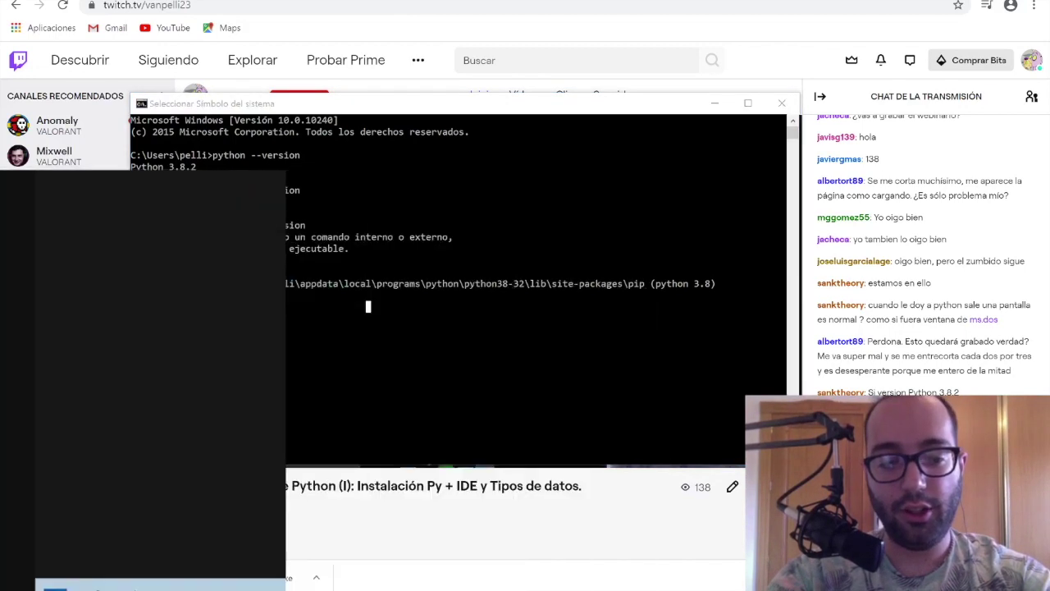
pyautogui.write('cmd')
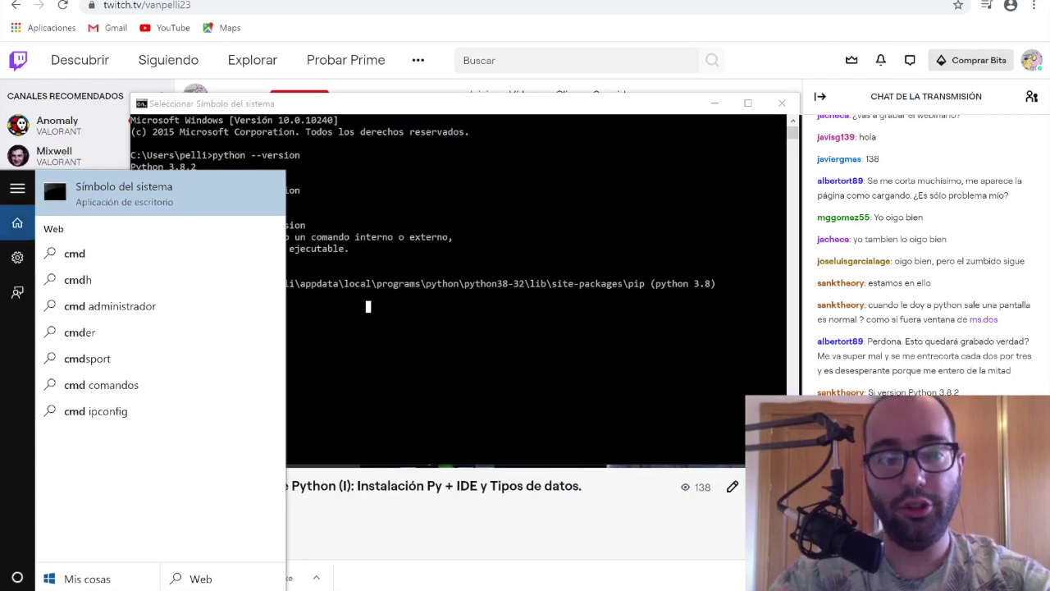
pyautogui.press('Return')
pyautogui.write('pyt')
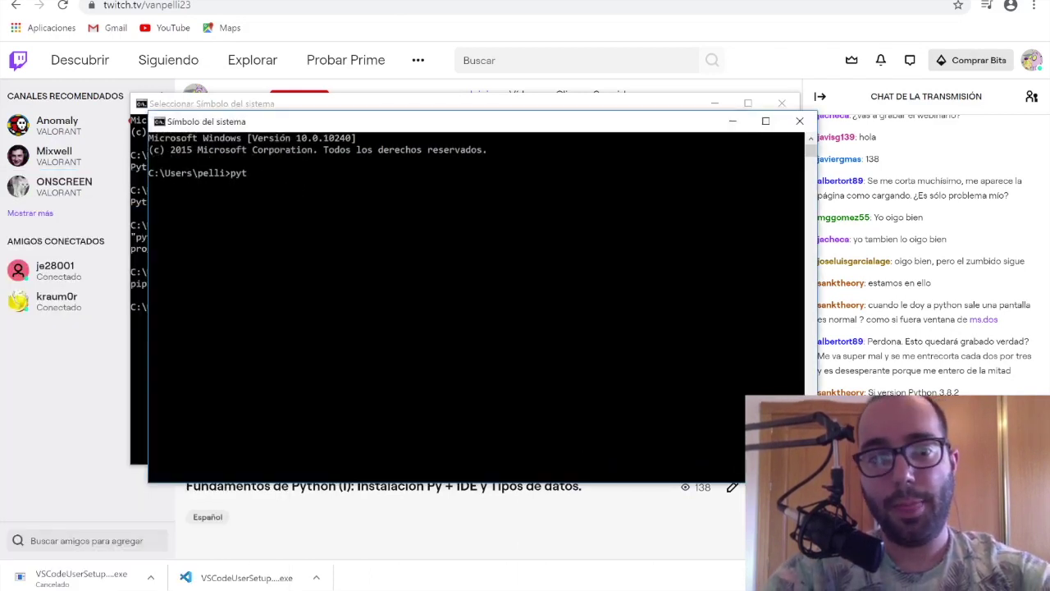
pyautogui.write('hon --version')
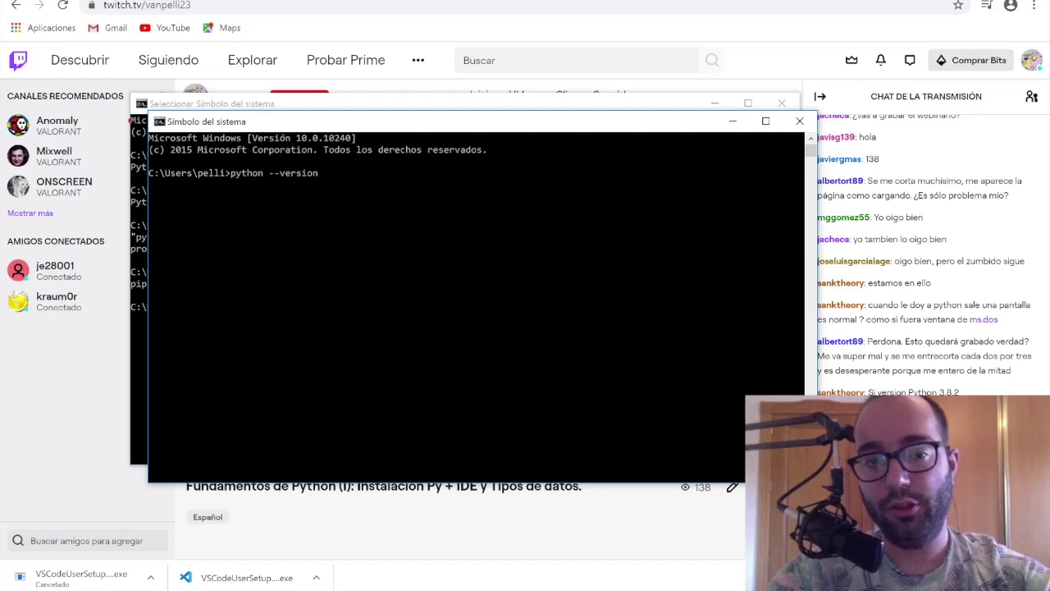
pyautogui.press('Return')
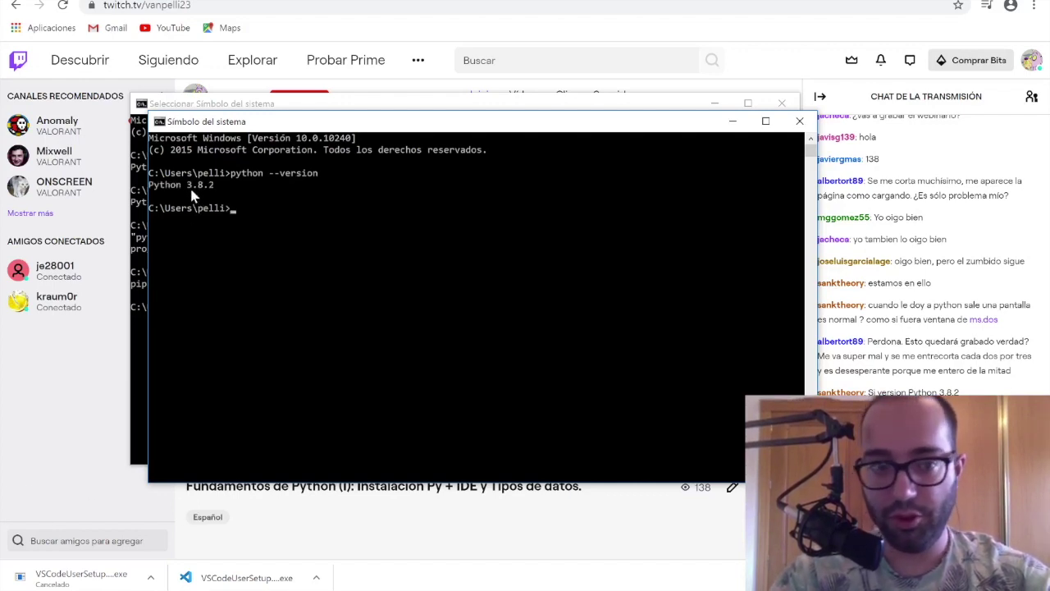
pyautogui.click(795, 125)
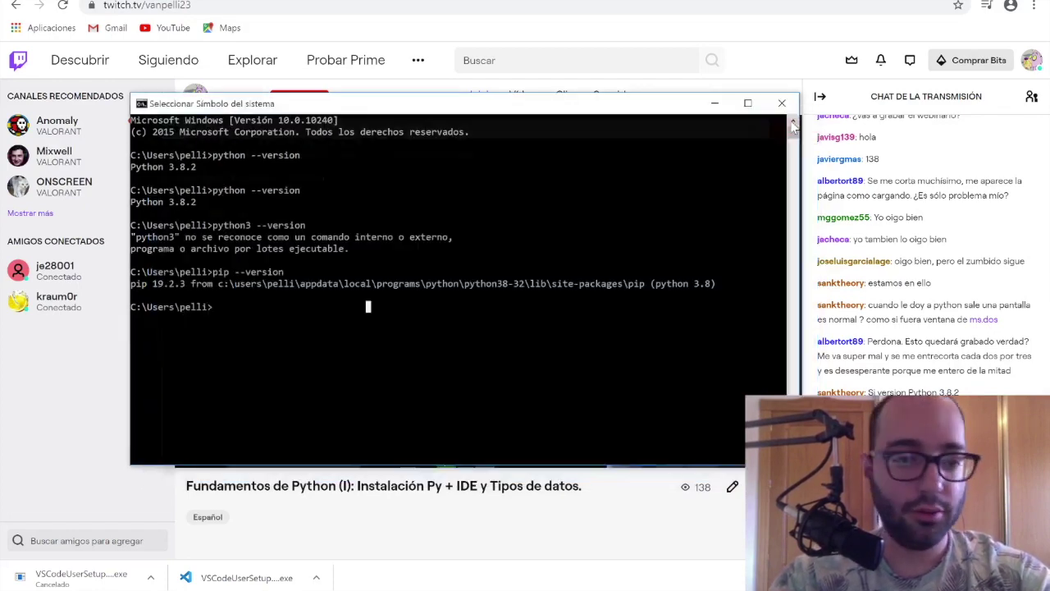
# - Run the downloaded VSCodeUserSetup installer, accept the licence agreement, and keep the default destination and Start menu folders
pyautogui.click(366, 536)
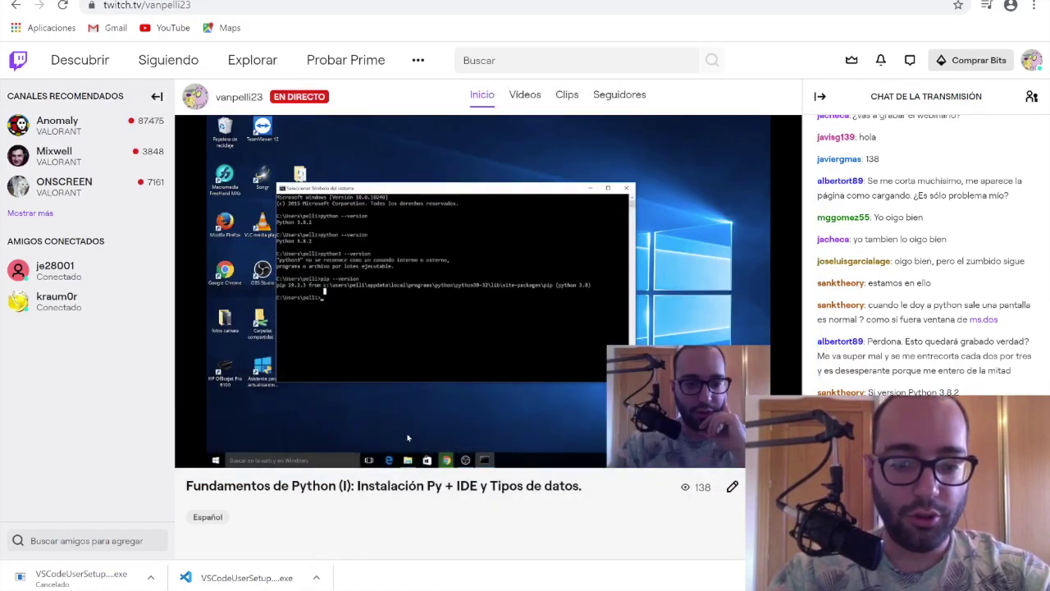
pyautogui.click(247, 577)
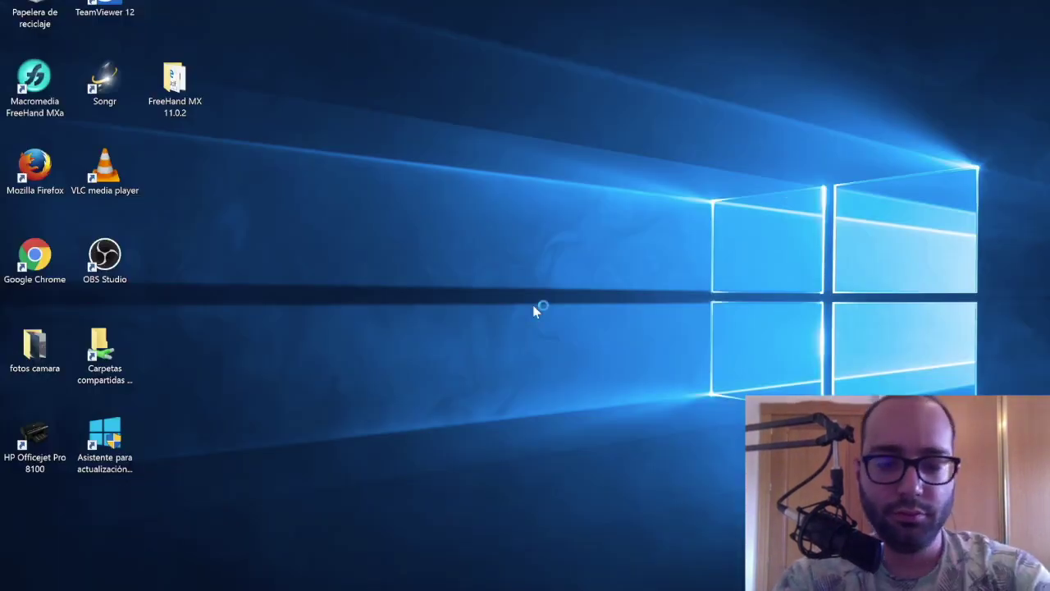
pyautogui.click(377, 356)
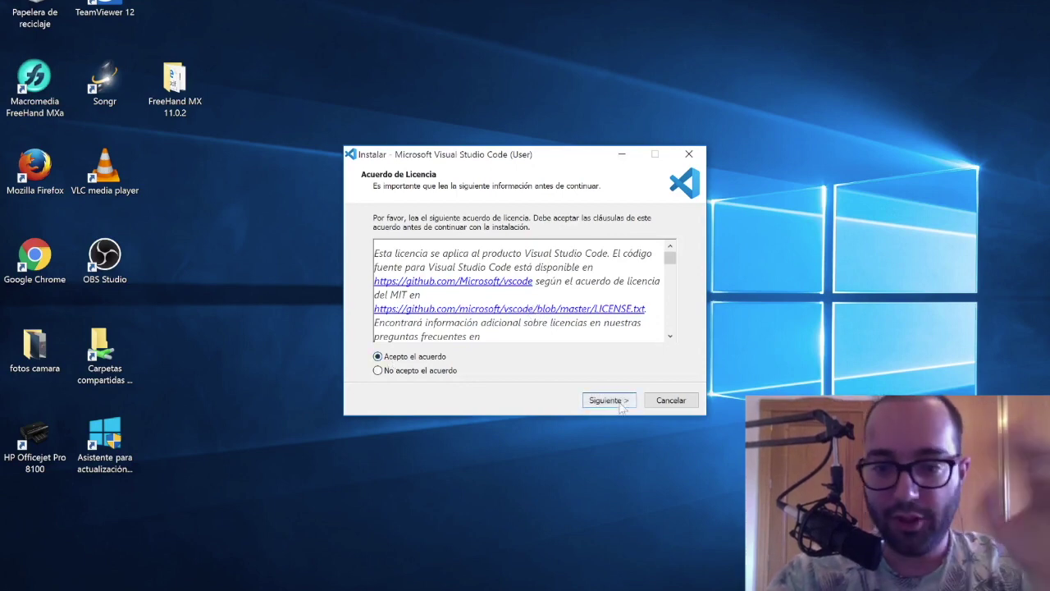
pyautogui.click(622, 402)
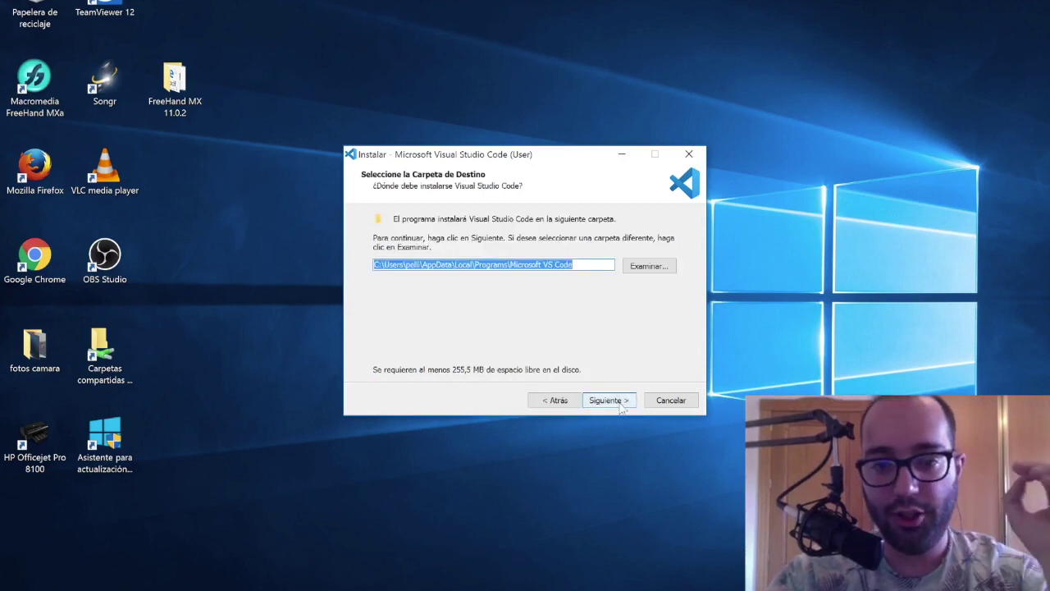
pyautogui.click(622, 406)
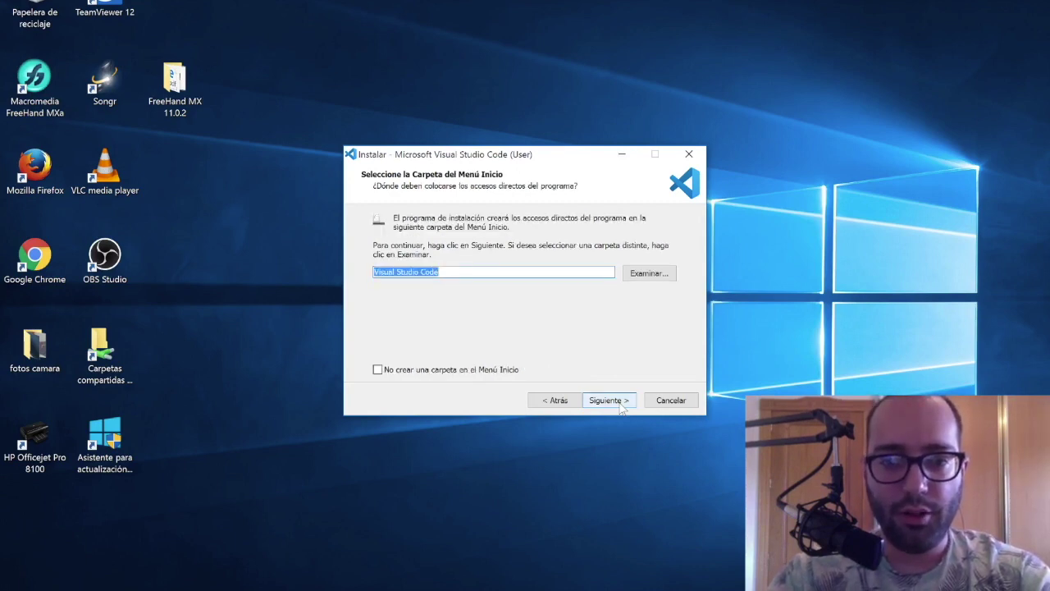
pyautogui.click(622, 406)
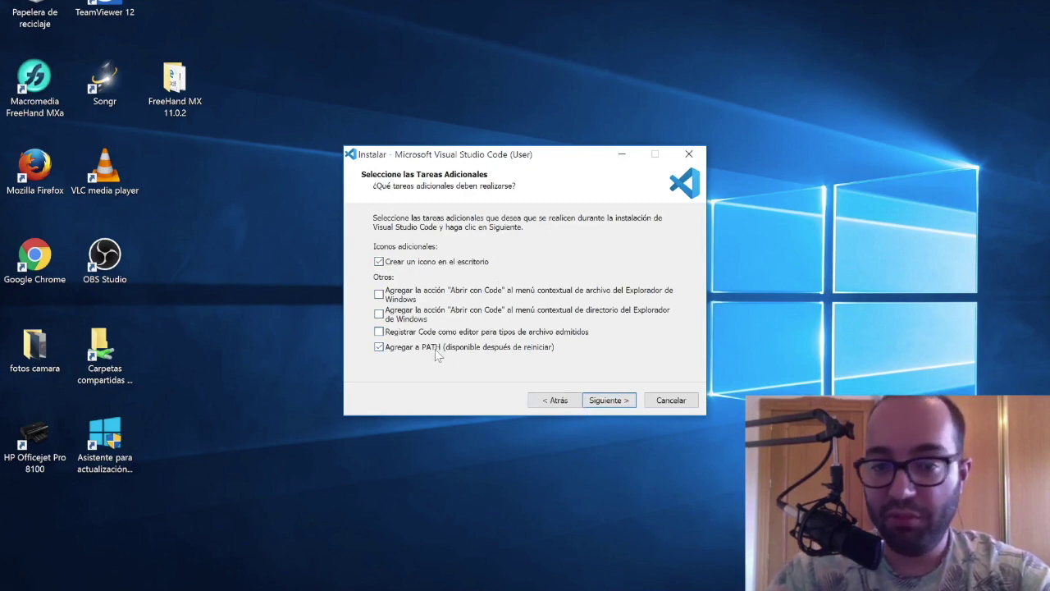
# - Install Visual Studio Code with the desktop icon and PATH options enabled, and finish setup by launching it
pyautogui.click(620, 405)
pyautogui.click(620, 405)
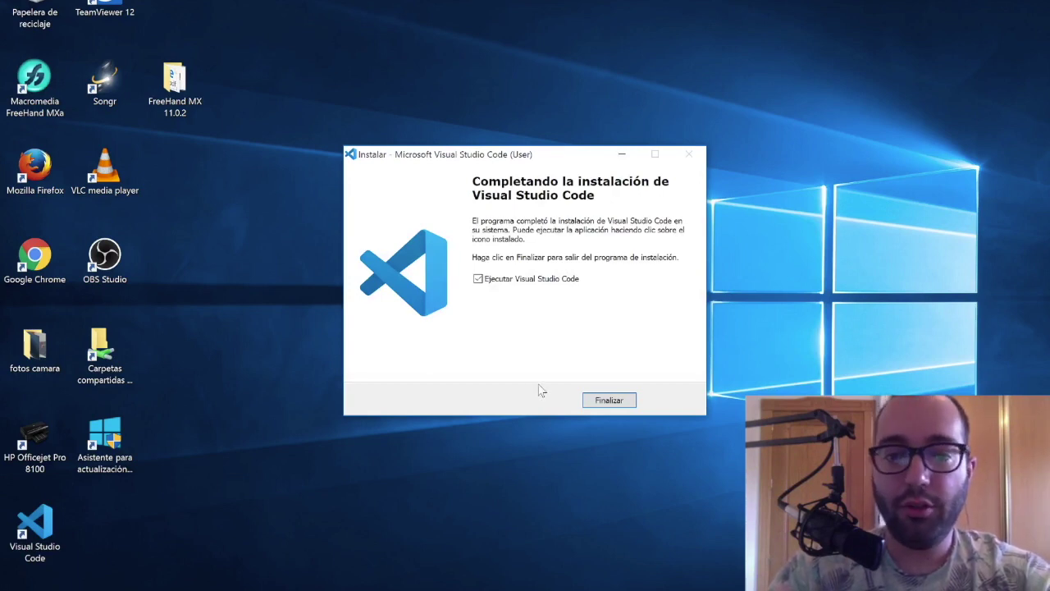
pyautogui.click(609, 397)
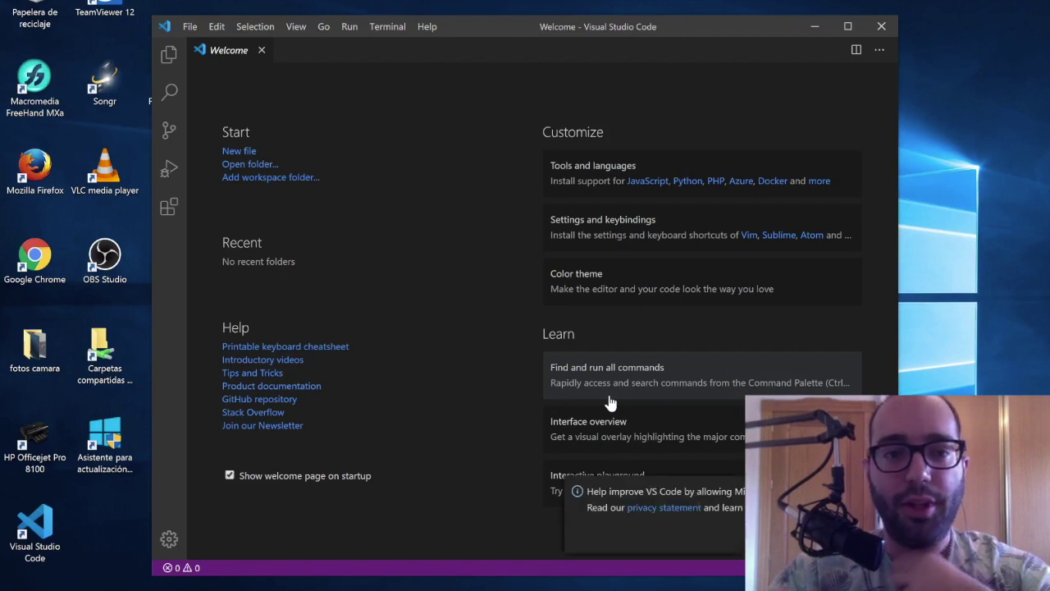
# - Move the Visual Studio Code window aside and create a desktop folder named curso
pyautogui.moveTo(515, 28); pyautogui.dragTo(452, 33)
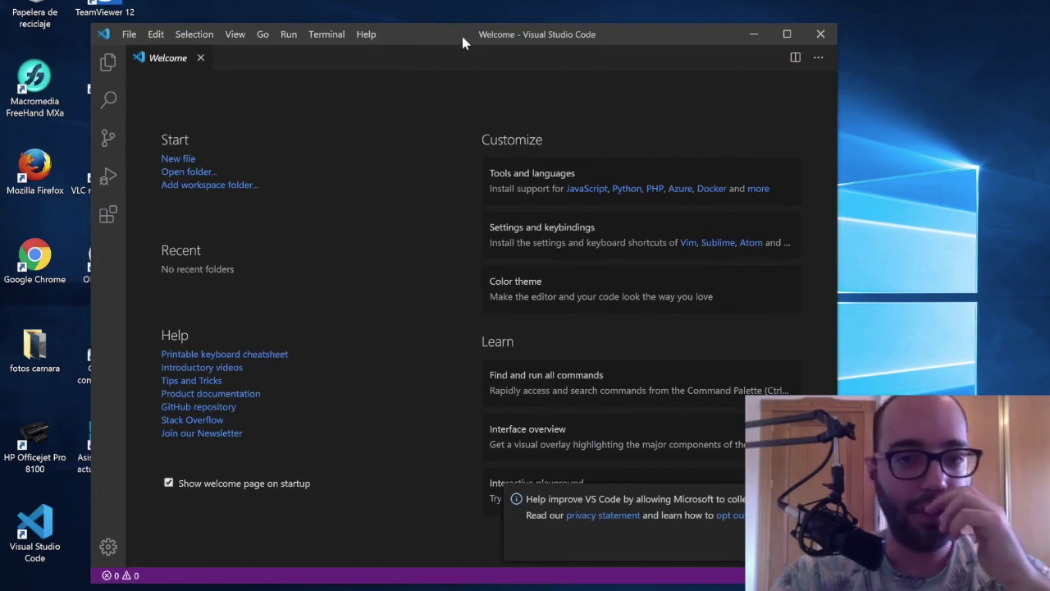
pyautogui.moveTo(463, 36); pyautogui.dragTo(439, 36)
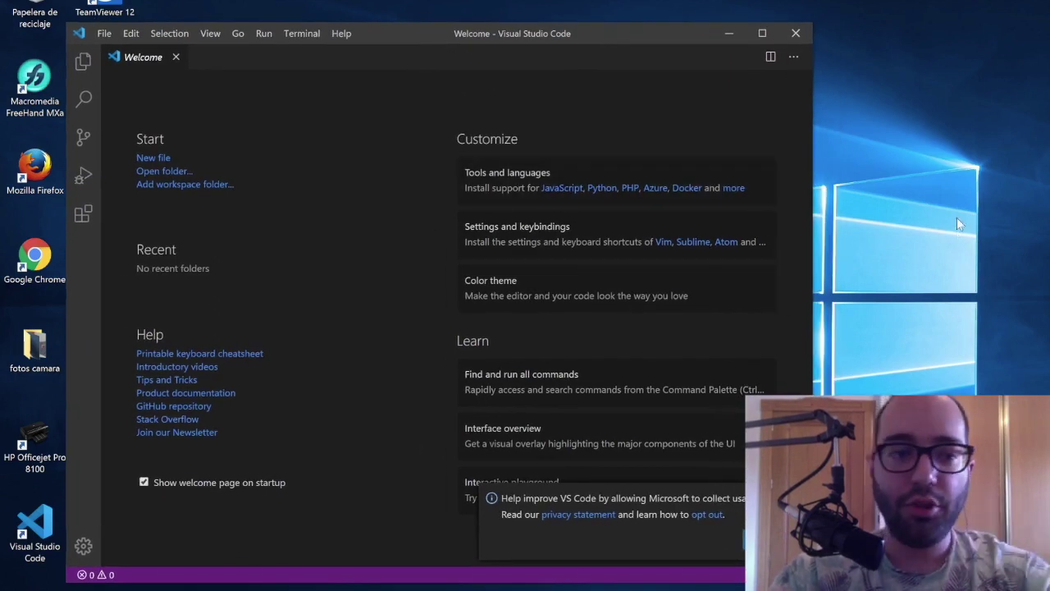
pyautogui.rightClick(944, 138)
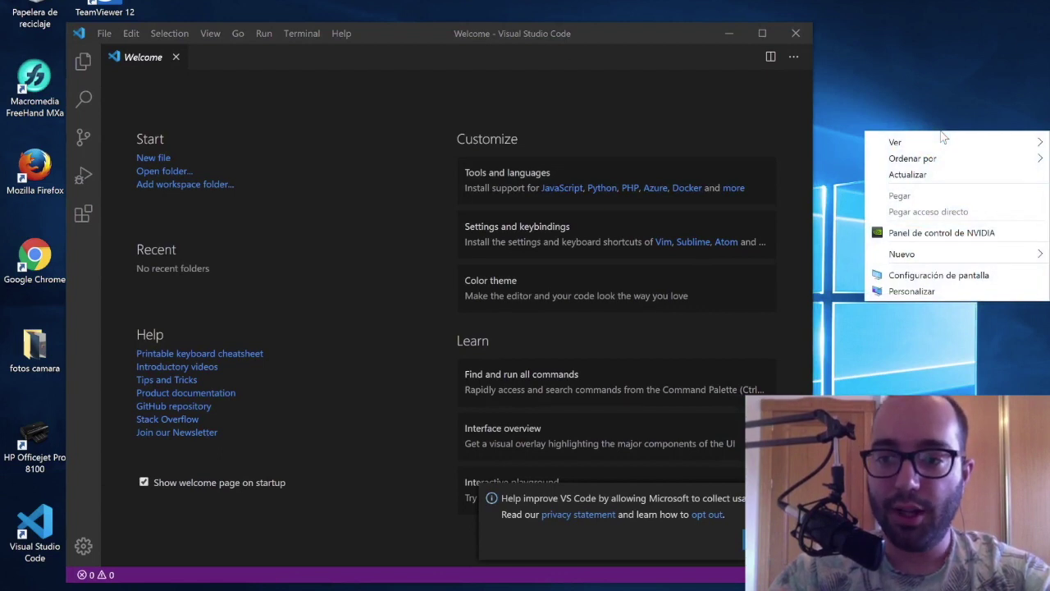
pyautogui.moveTo(909, 257)
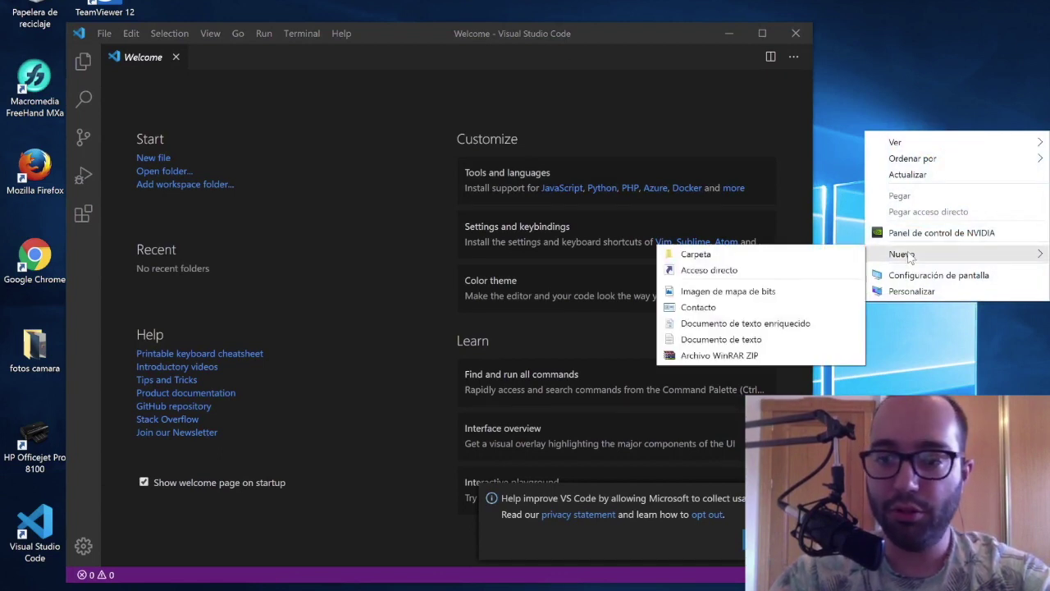
pyautogui.click(840, 255)
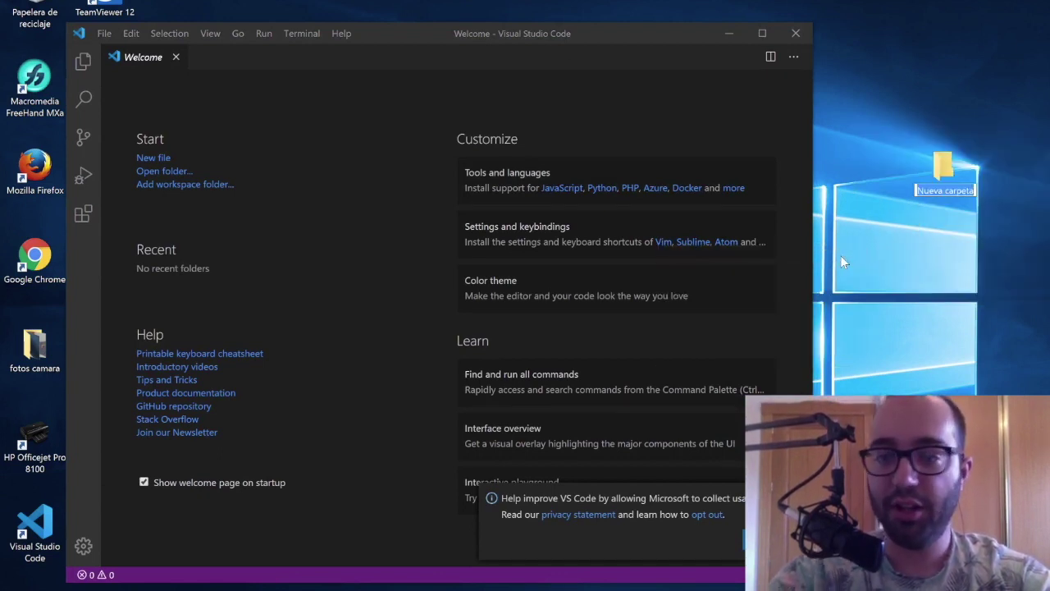
pyautogui.write('curso')
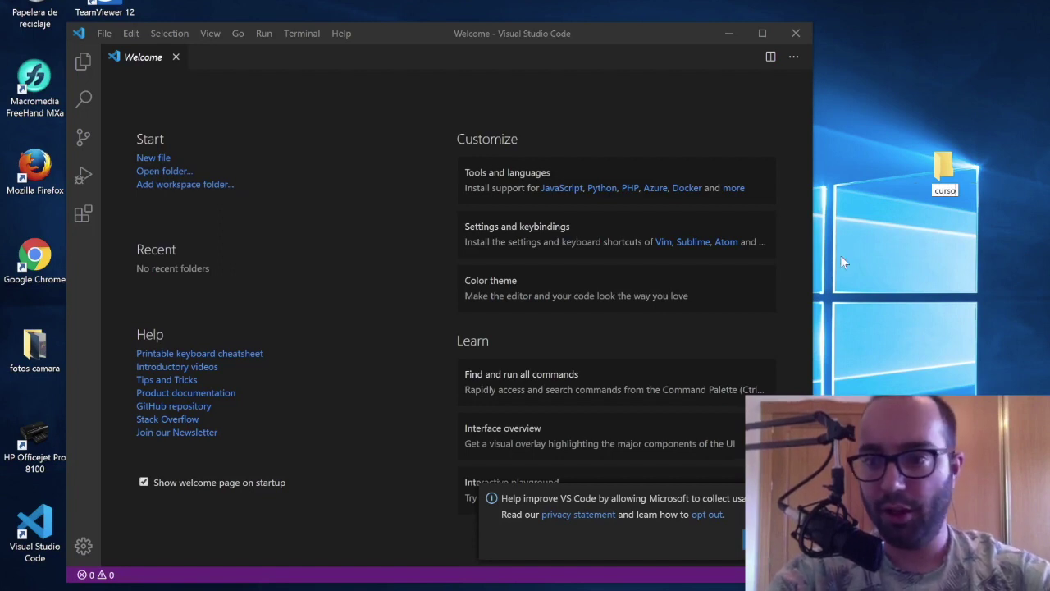
pyautogui.press('Return')
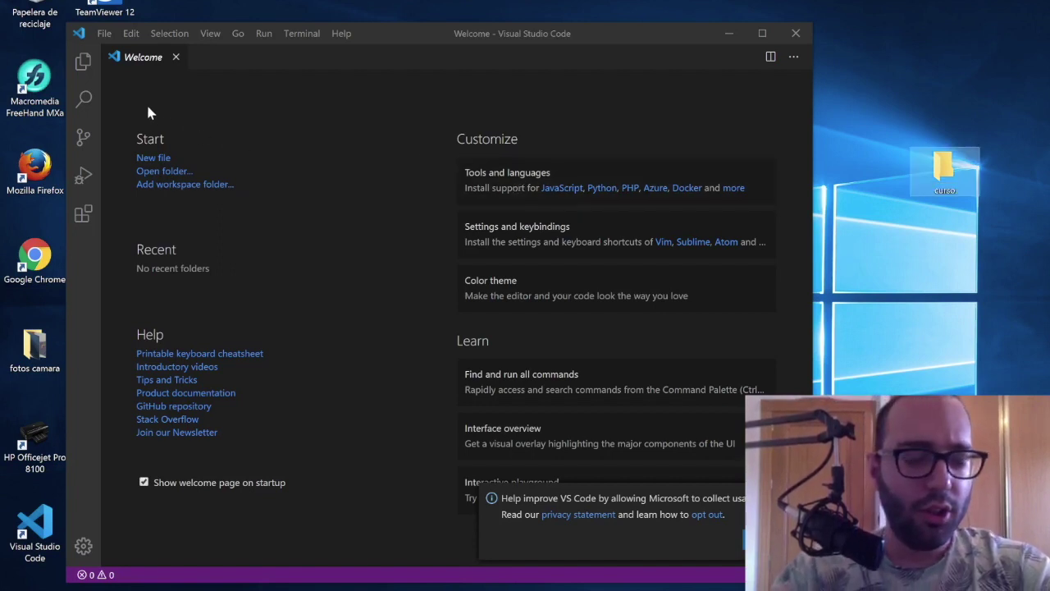
# - Open the curso folder from the desktop (Escritorio) in Visual Studio Code
pyautogui.click(100, 36)
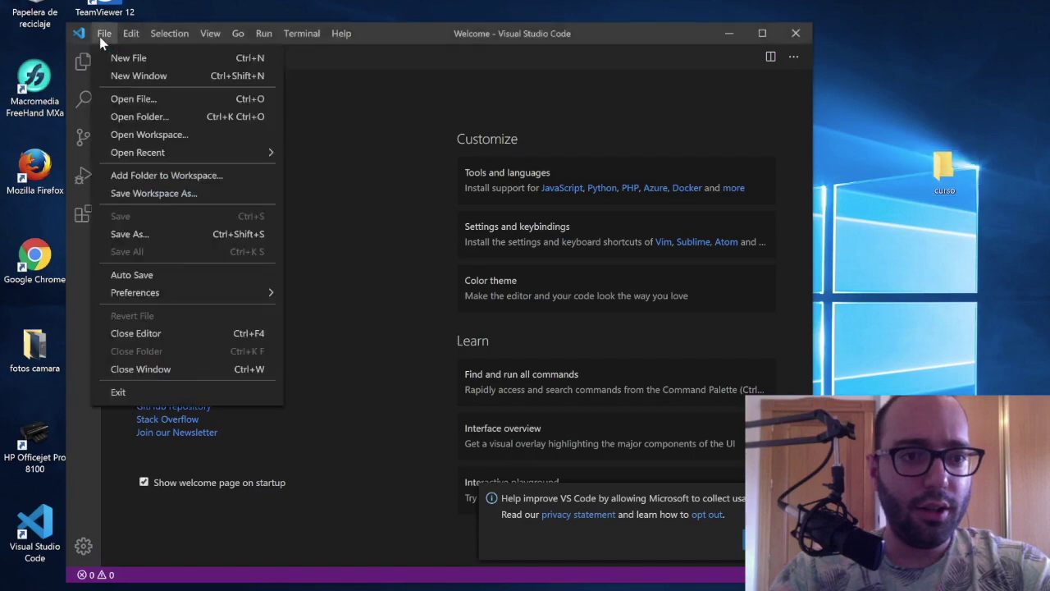
pyautogui.click(139, 116)
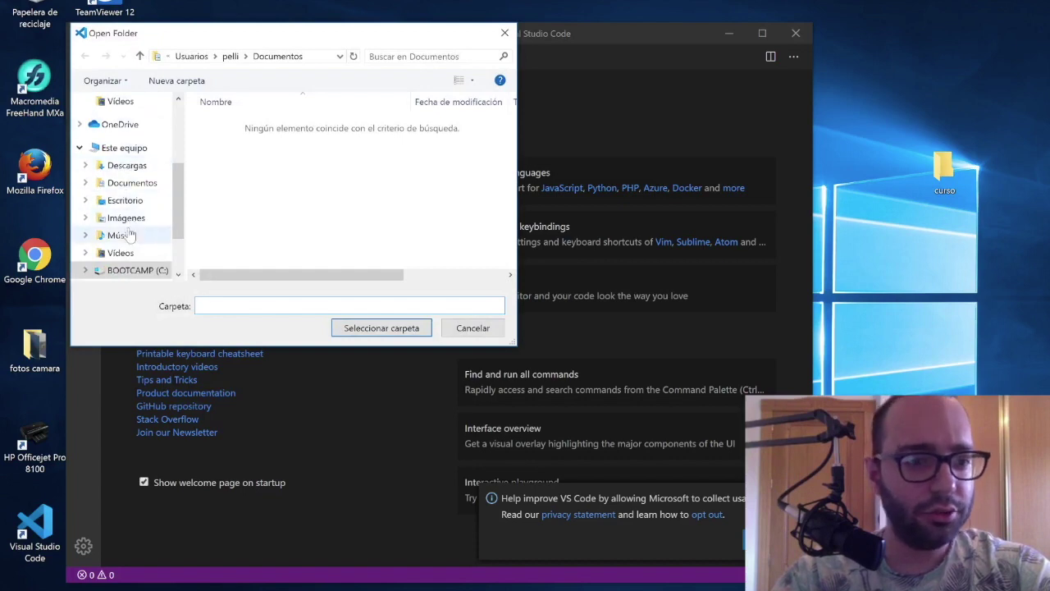
pyautogui.click(123, 200)
pyautogui.click(234, 125)
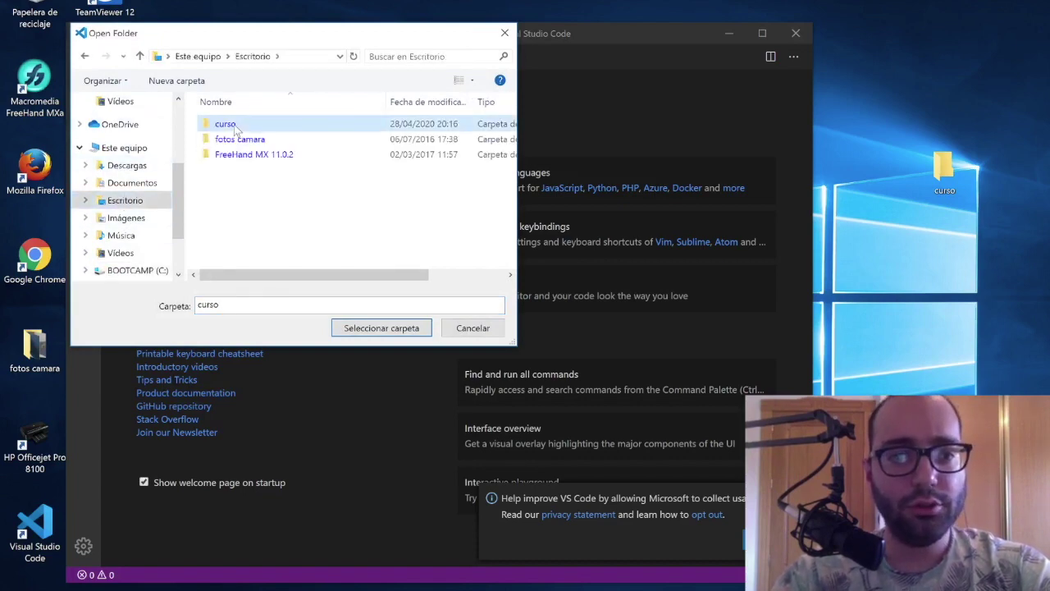
pyautogui.click(400, 328)
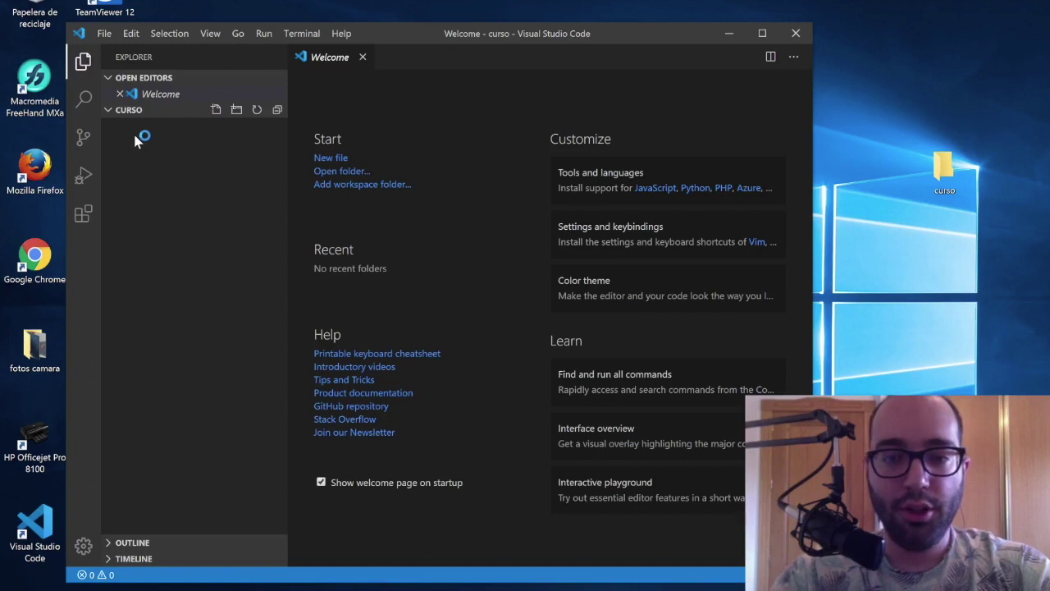
# - Create a new file named sesion1.py in the curso folder
pyautogui.click(216, 112)
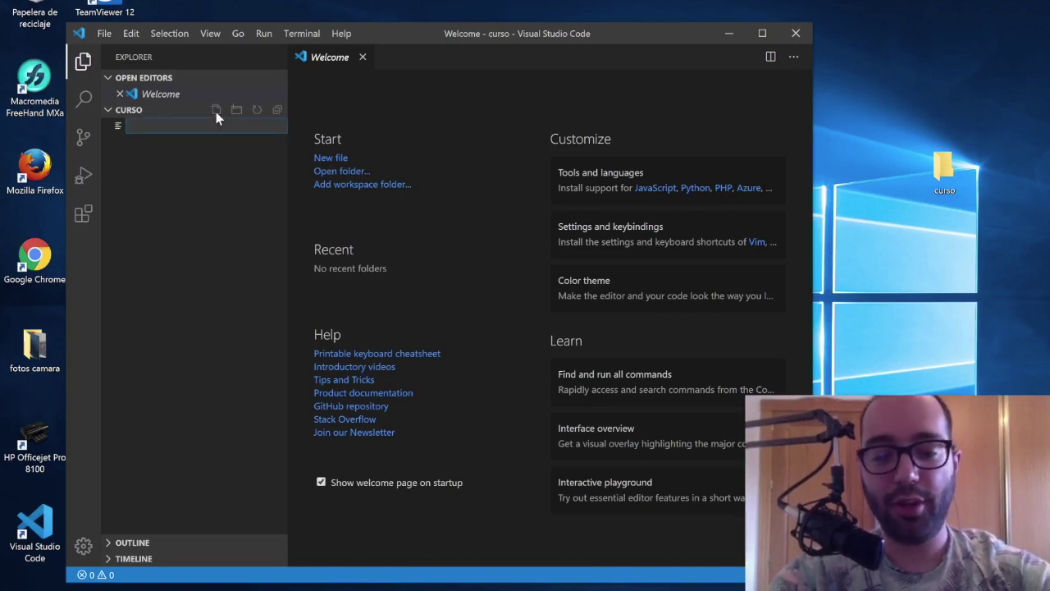
pyautogui.write('sesion_1.py')
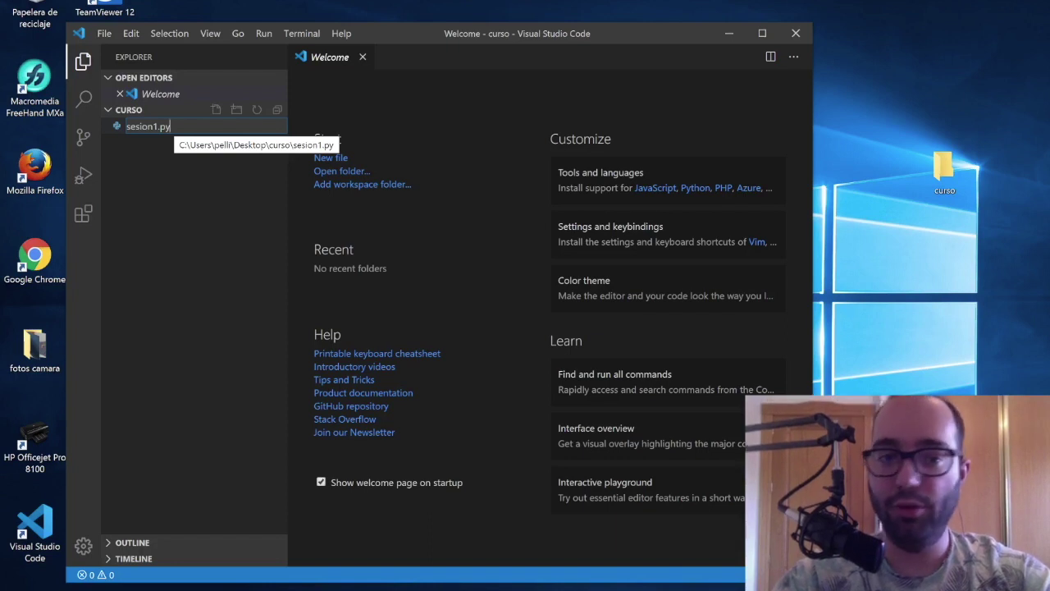
pyautogui.press('Return')
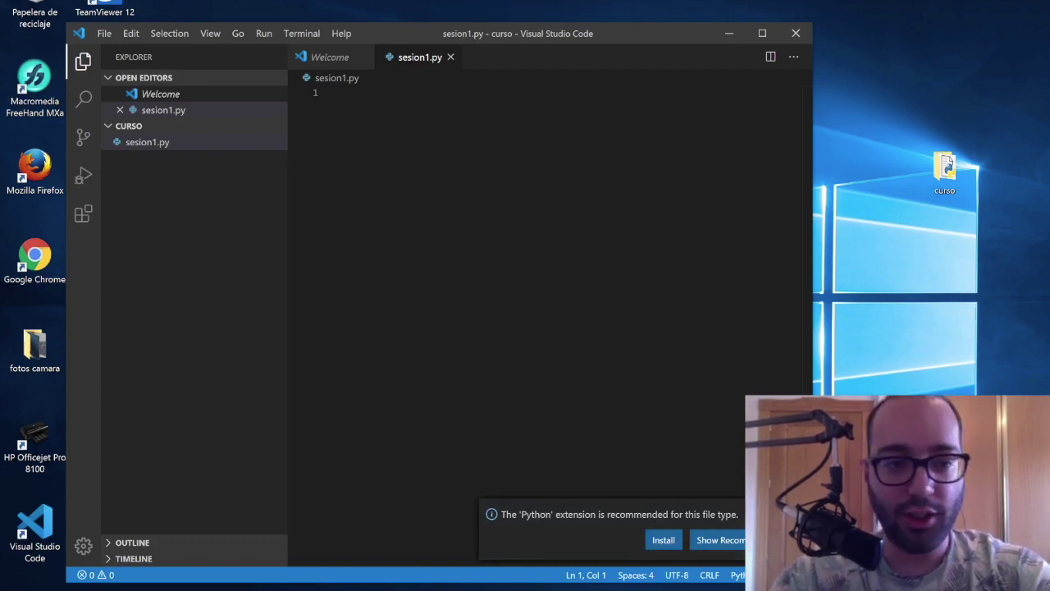
# - Find Microsoft's Python extension among the popular extensions and install it
pyautogui.click(82, 216)
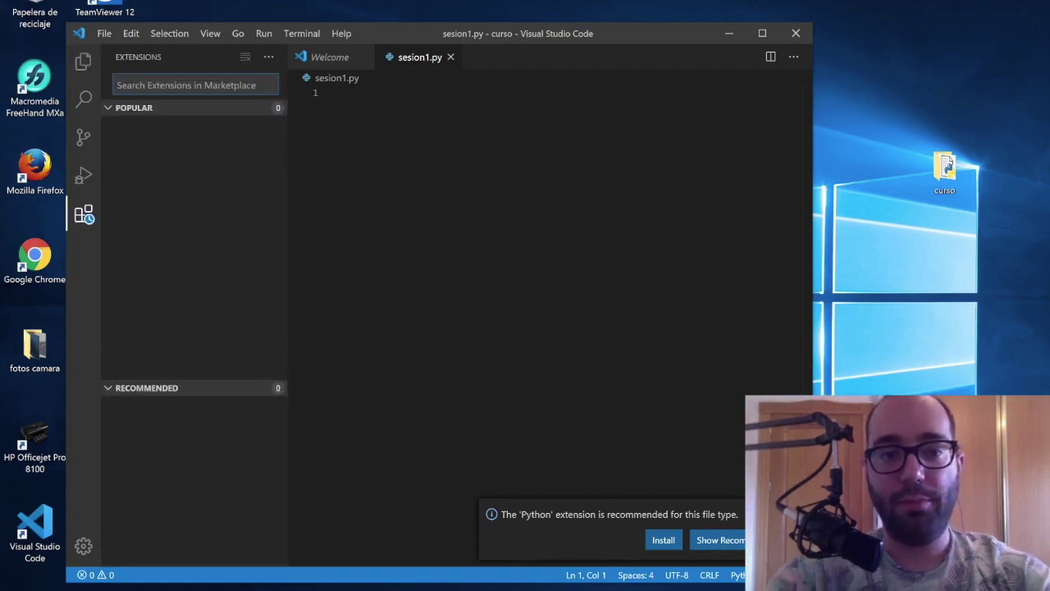
pyautogui.write('p')
pyautogui.press('BackSpace')
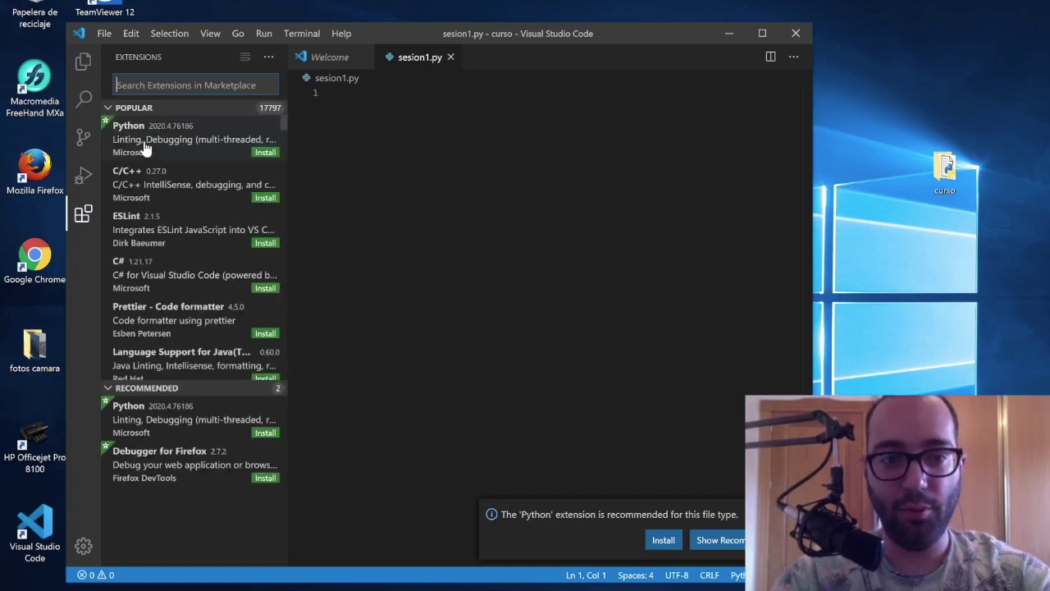
pyautogui.click(160, 146)
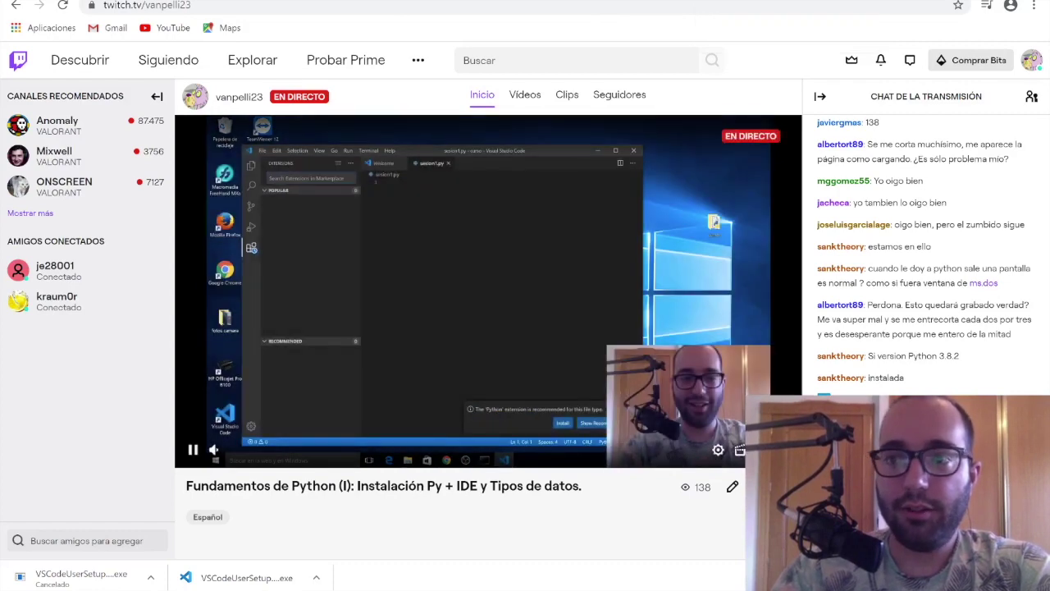
pyautogui.hotkey('alt', 'Tab')
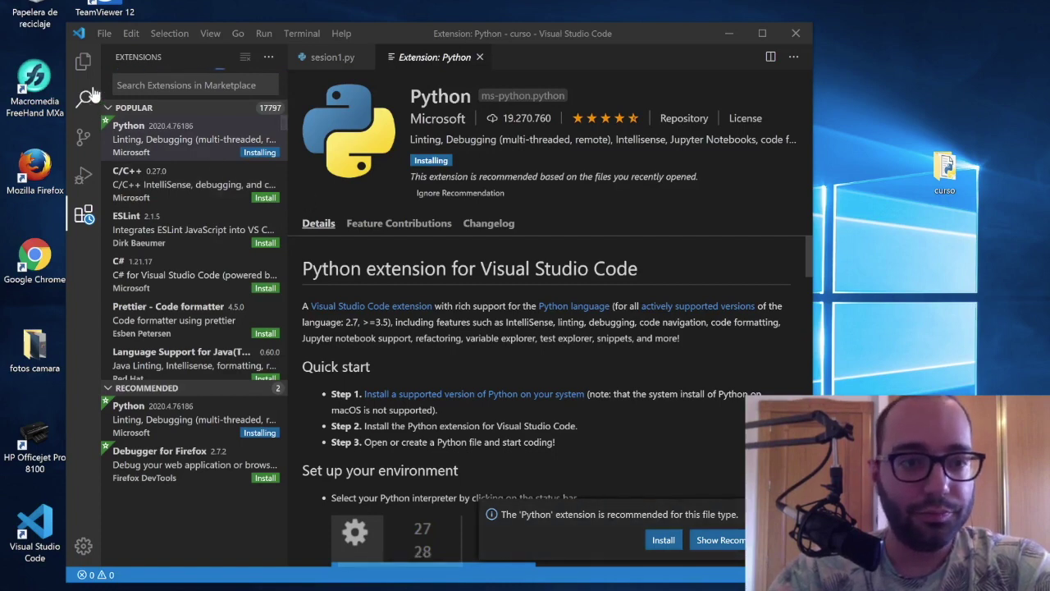
# - Return to the sesion1.py editor, leave its first line empty, and hide the Extensions view
pyautogui.click(335, 63)
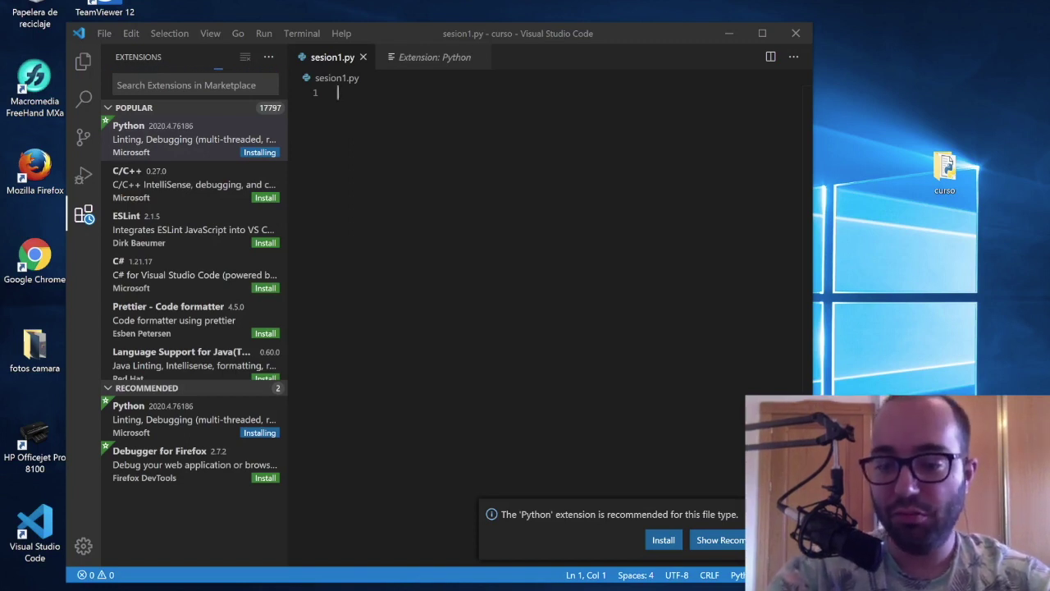
pyautogui.write('fi')
pyautogui.press('BackSpace')
pyautogui.write('1f')
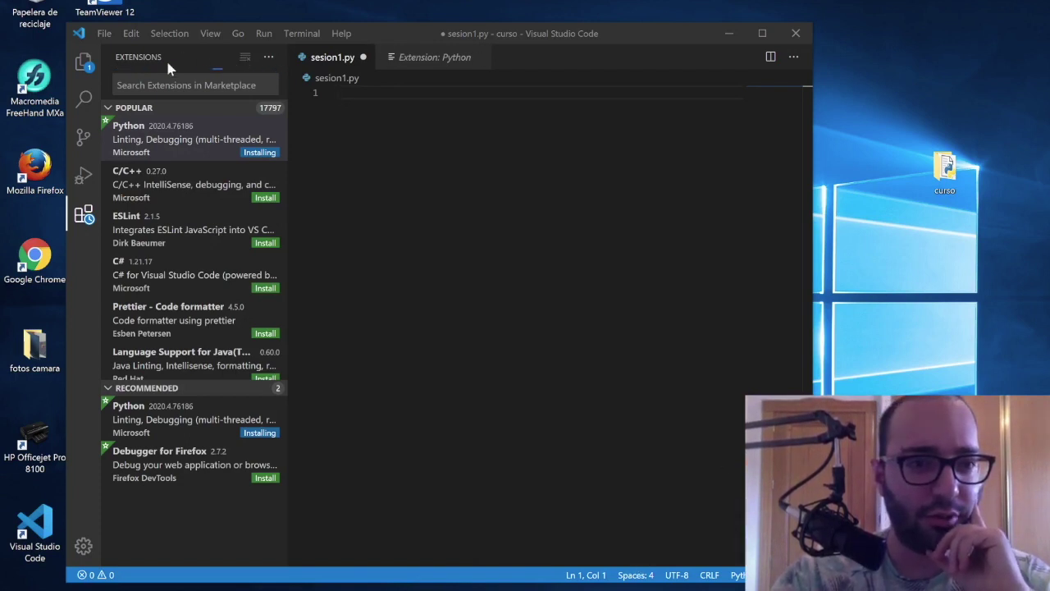
pyautogui.click(83, 216)
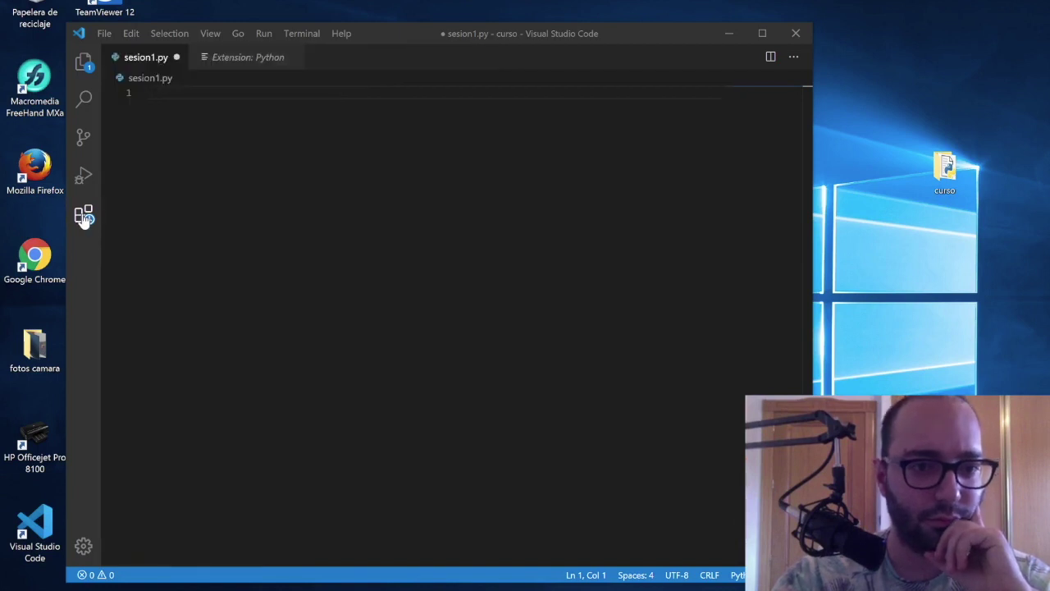
# - Show the curso folder's files beside the sesion1.py editor and widen the editor window
pyautogui.click(83, 62)
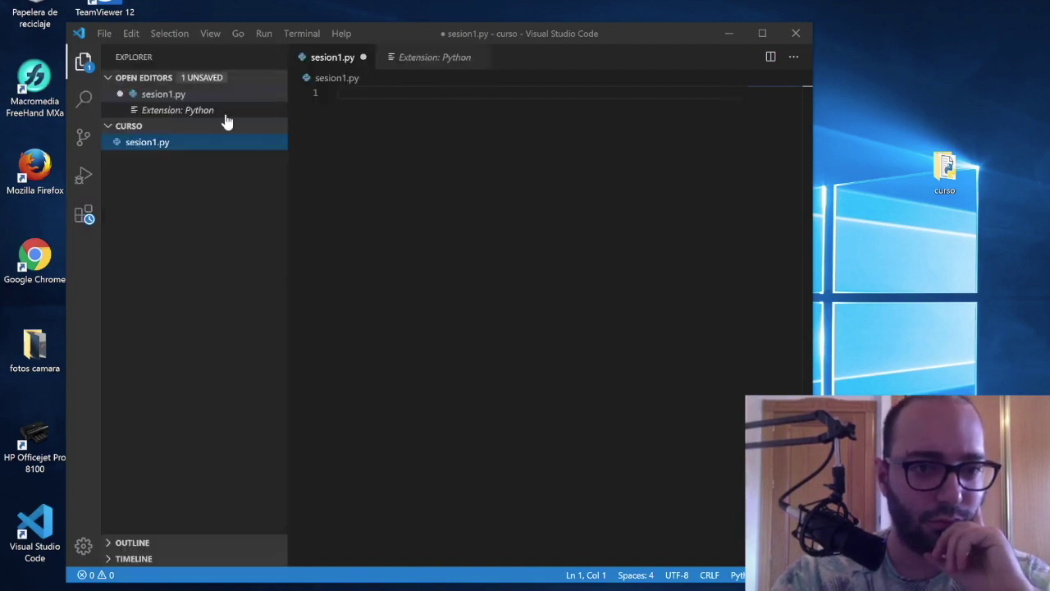
pyautogui.click(337, 93)
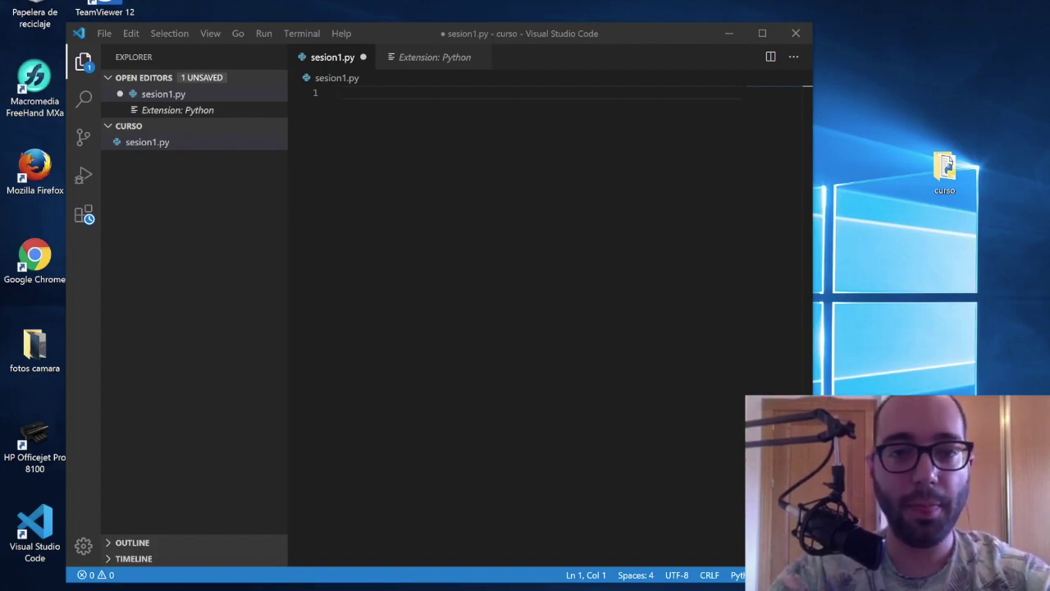
pyautogui.press('super')
pyautogui.press('super')
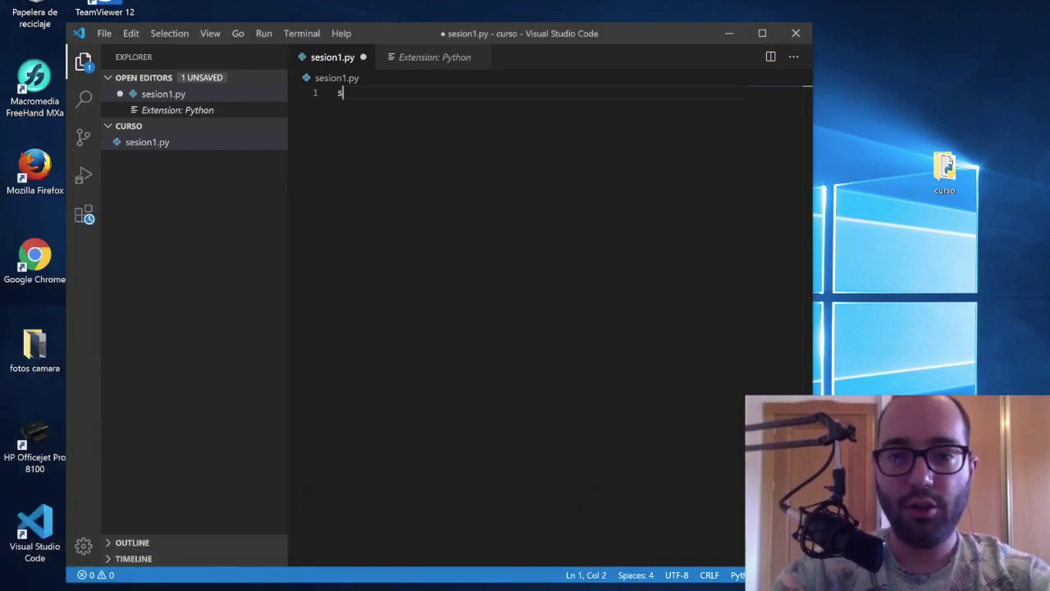
pyautogui.moveTo(813, 73); pyautogui.dragTo(937, 73)
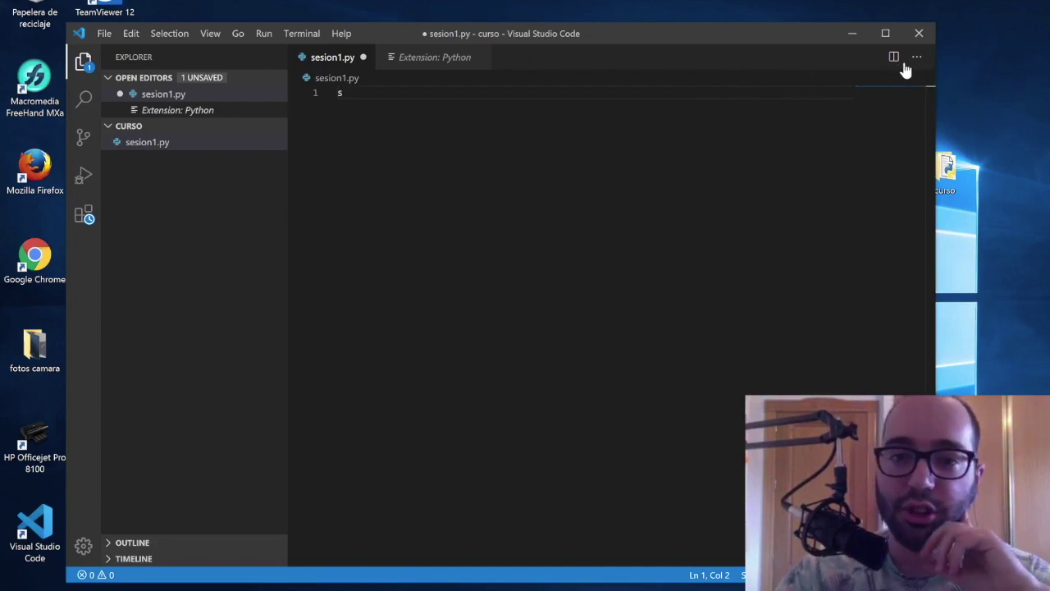
# - Check the Python extension's installation status on its page and return to sesion1.py
pyautogui.click(444, 64)
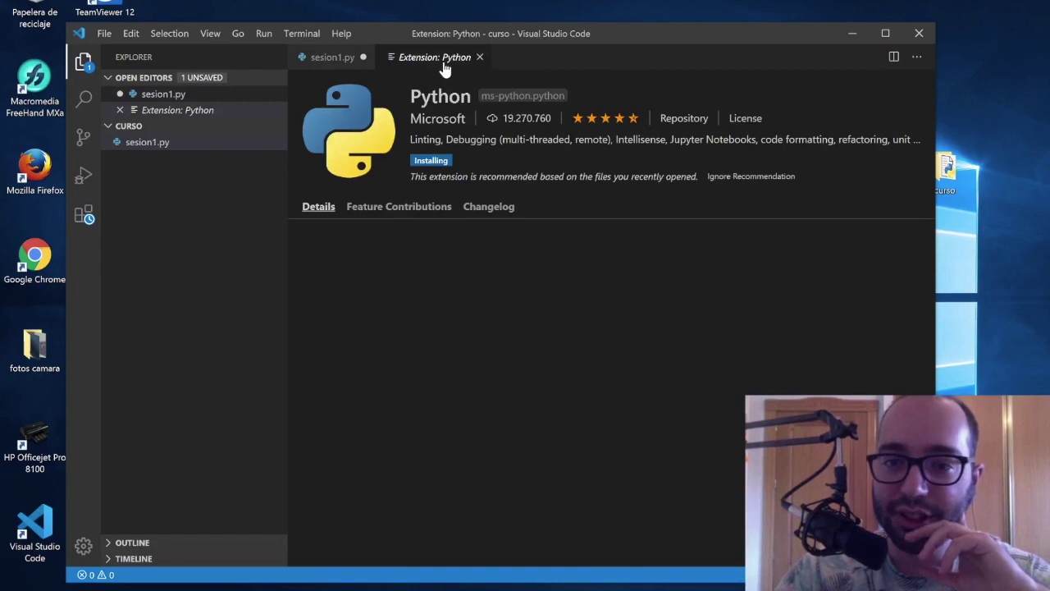
pyautogui.click(327, 61)
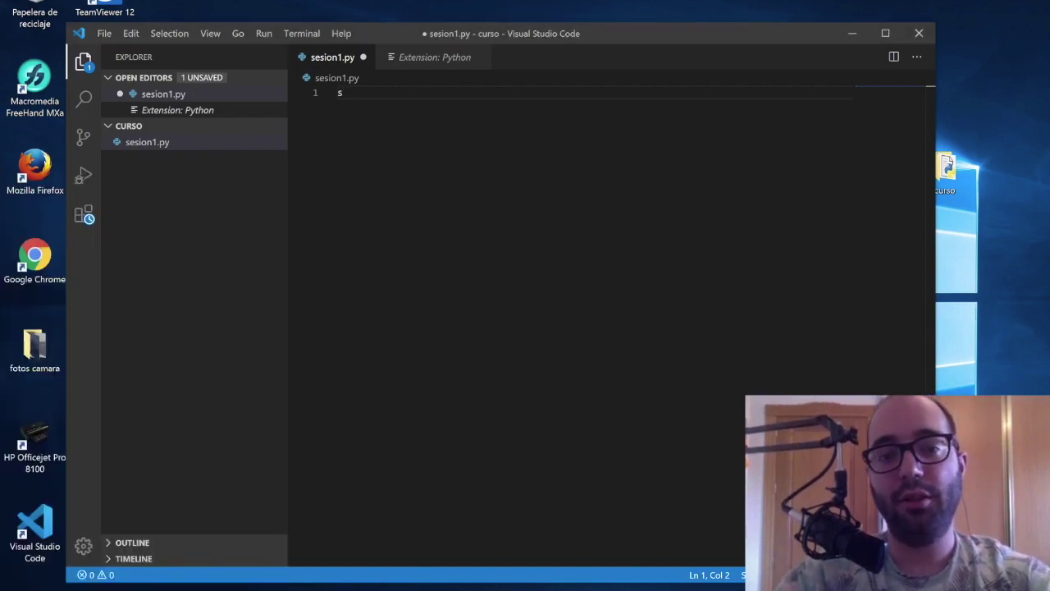
# - Save sesion1.py with the placeholder text ddd on its first line, and clear that line
pyautogui.write('ddd')
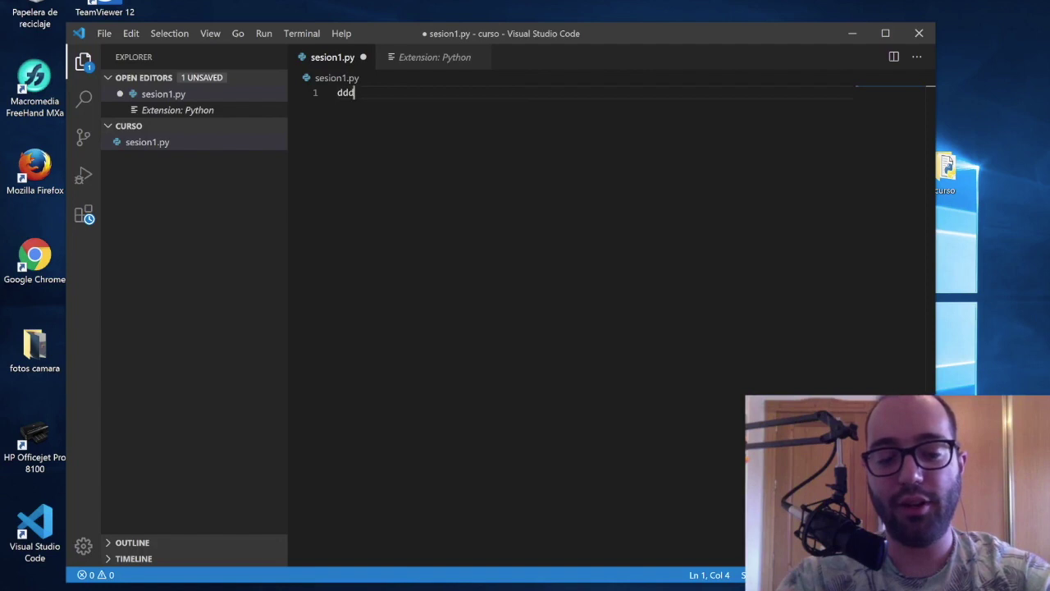
pyautogui.hotkey('ctrl', 's')
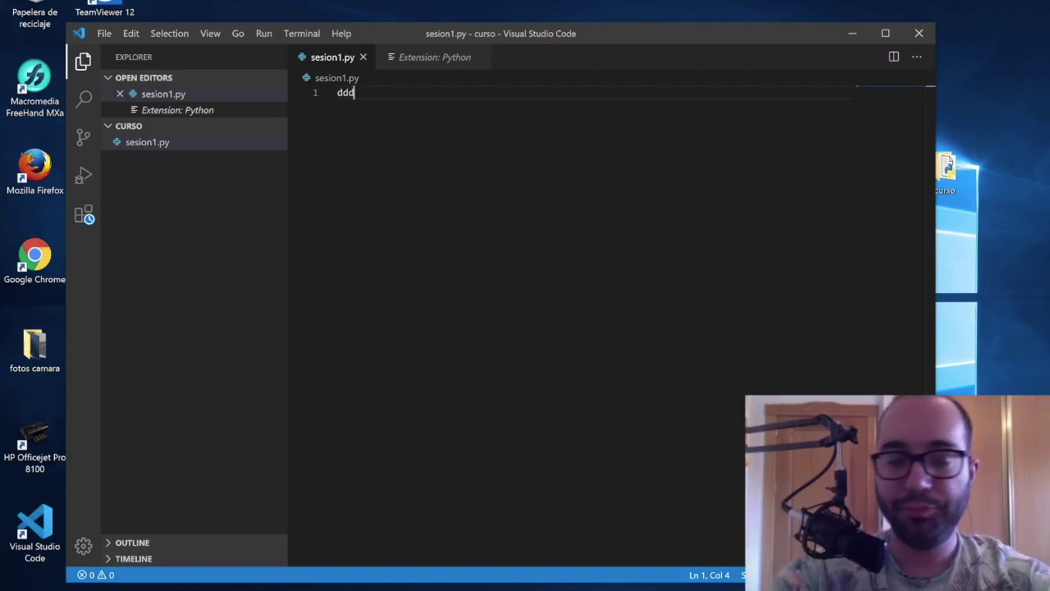
pyautogui.press('BackSpace')
pyautogui.press('BackSpace')
pyautogui.press('BackSpace')
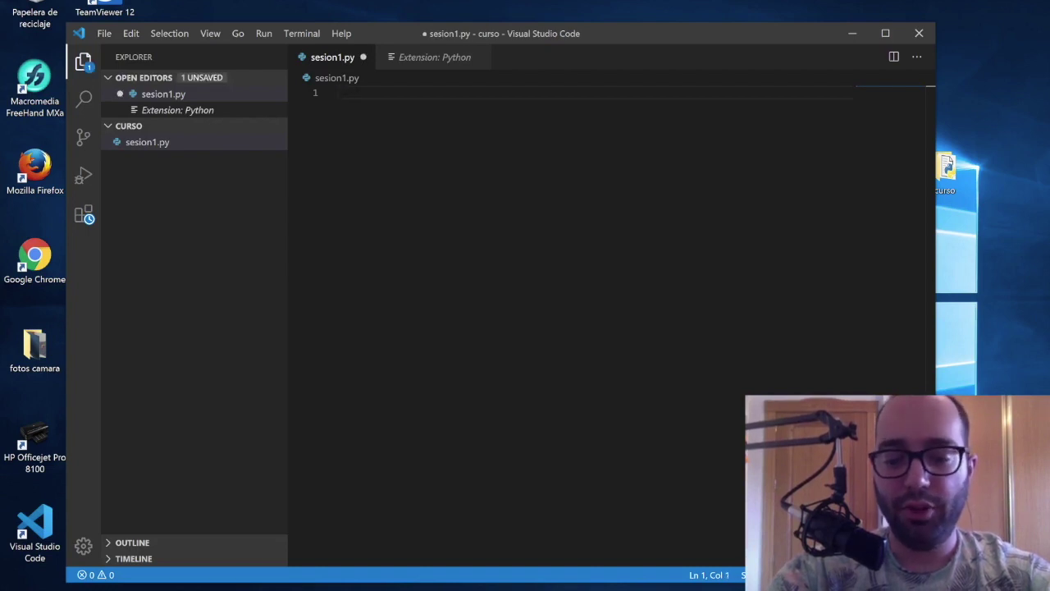
# - Write print("hola curso") on the first line of sesion1.py and save the file
pyautogui.write('pri')
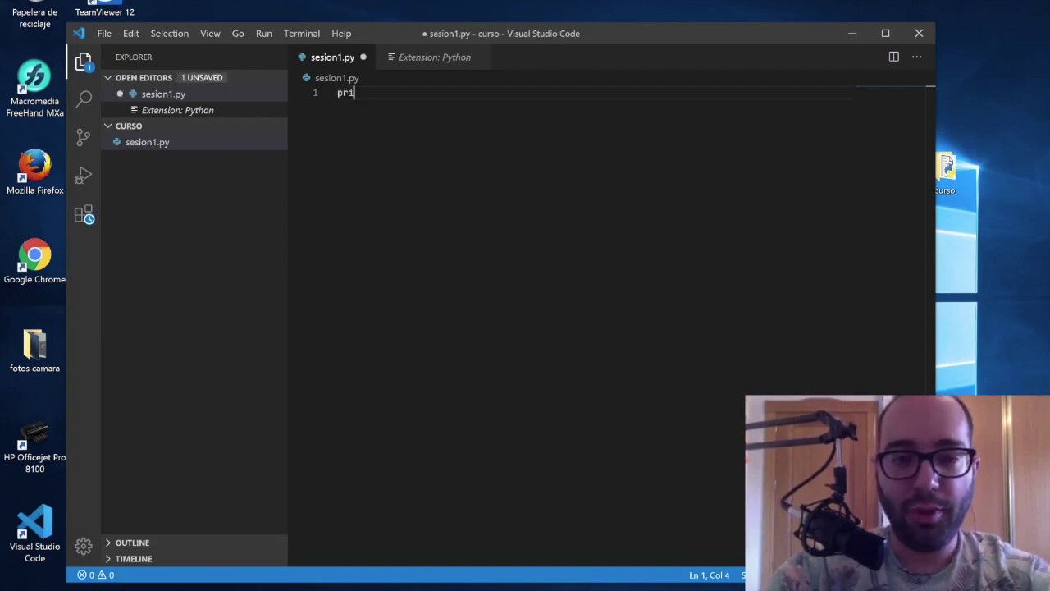
pyautogui.write('nt("hola')
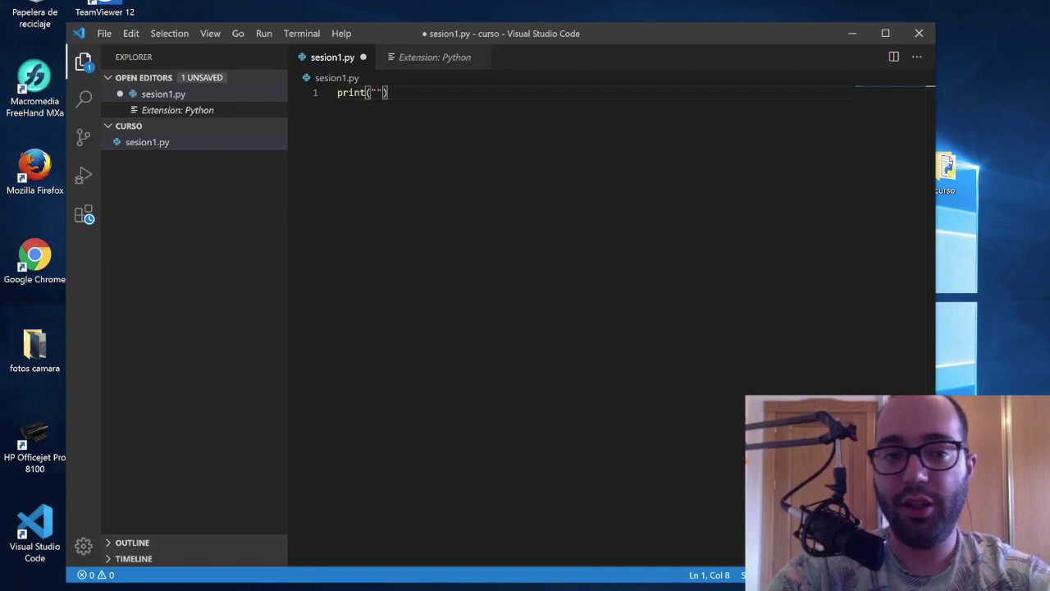
pyautogui.write(' curso')
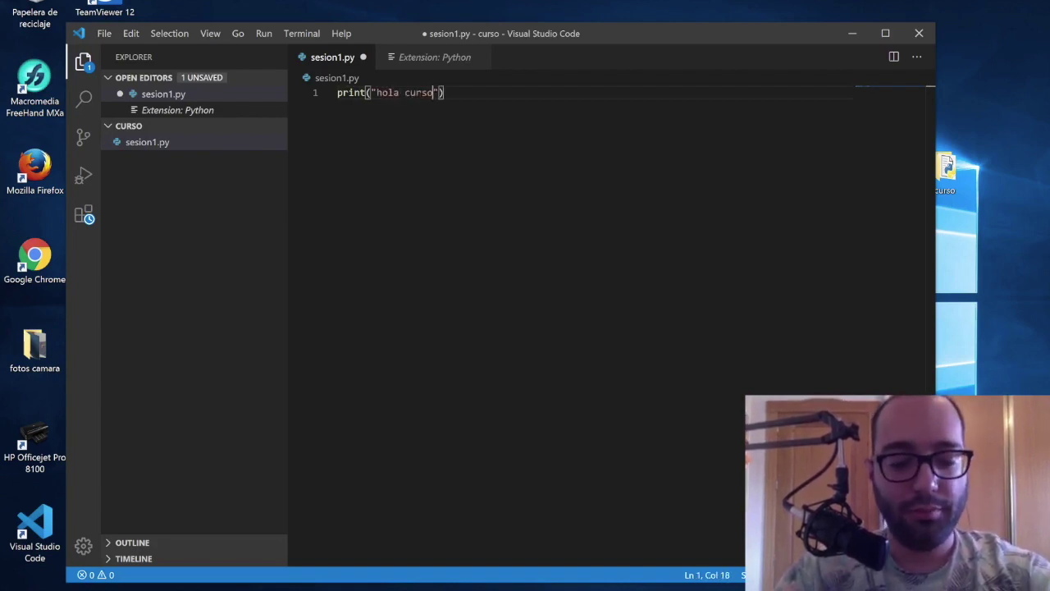
pyautogui.press('End')
pyautogui.hotkey('ctrl', 's')
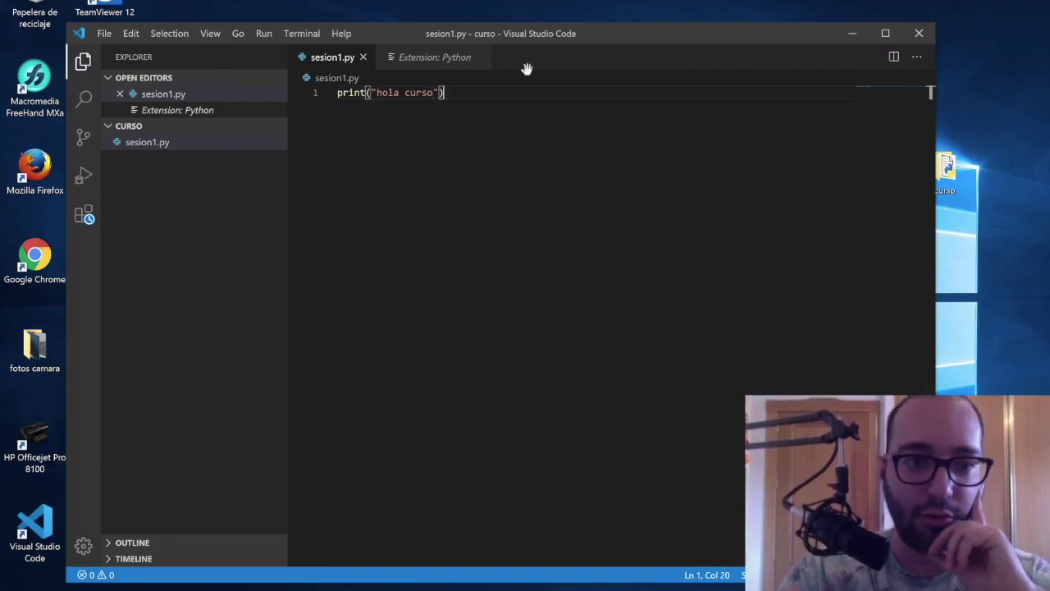
# - Review the Python extension's installation status and details page, and return to the sesion1.py editor
pyautogui.click(82, 213)
pyautogui.click(188, 141)
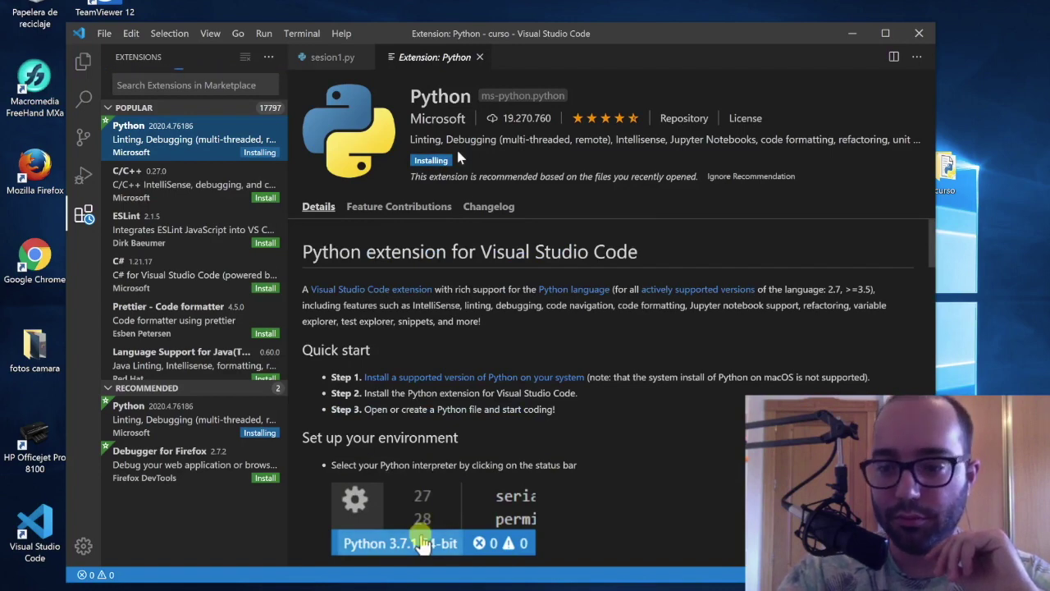
pyautogui.scroll(-2, 709, 267)
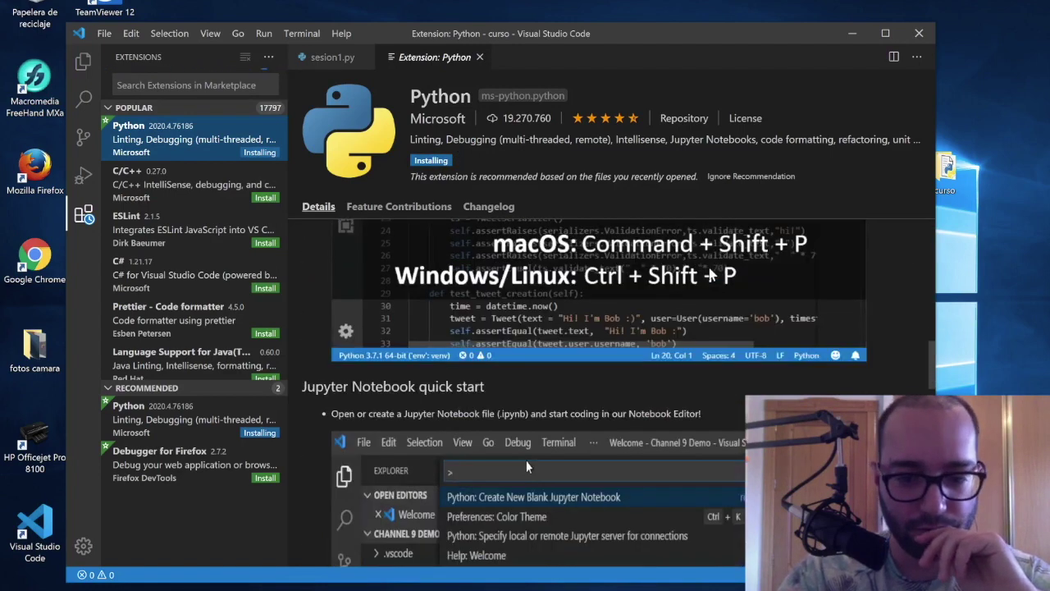
pyautogui.scroll(1, 711, 274)
pyautogui.click(328, 55)
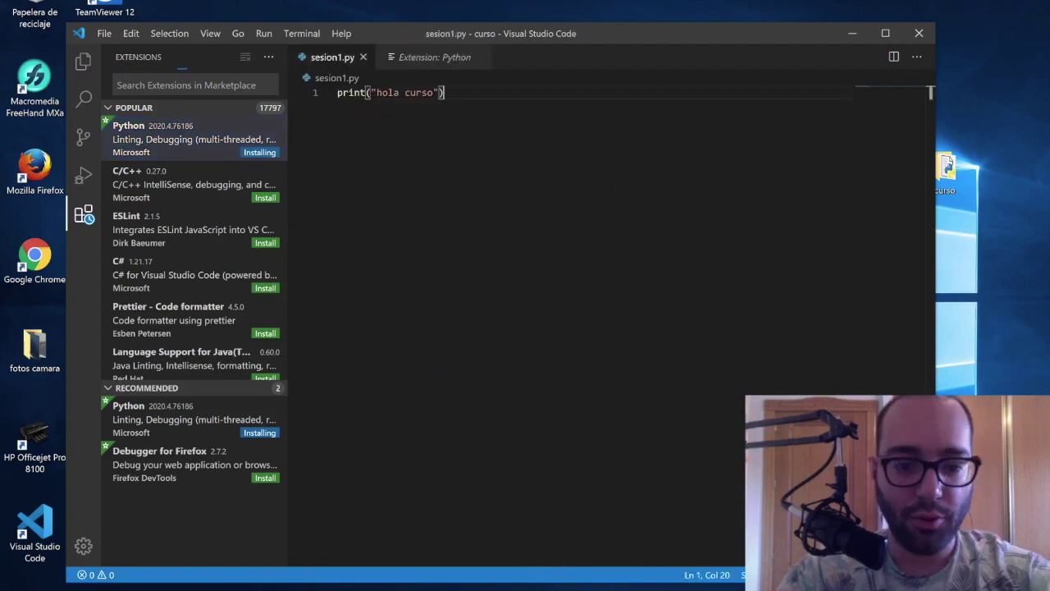
# - Switch to the Twitch stream page in the browser to check the chat, and return to Visual Studio Code
pyautogui.hotkey('alt', 'Tab')
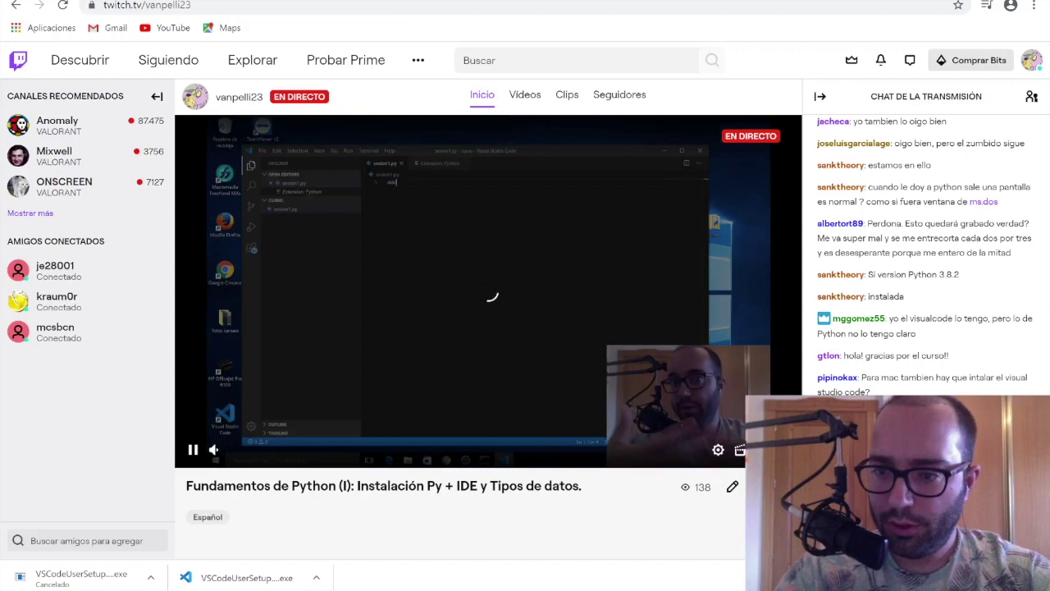
pyautogui.hotkey('alt', 'Tab')
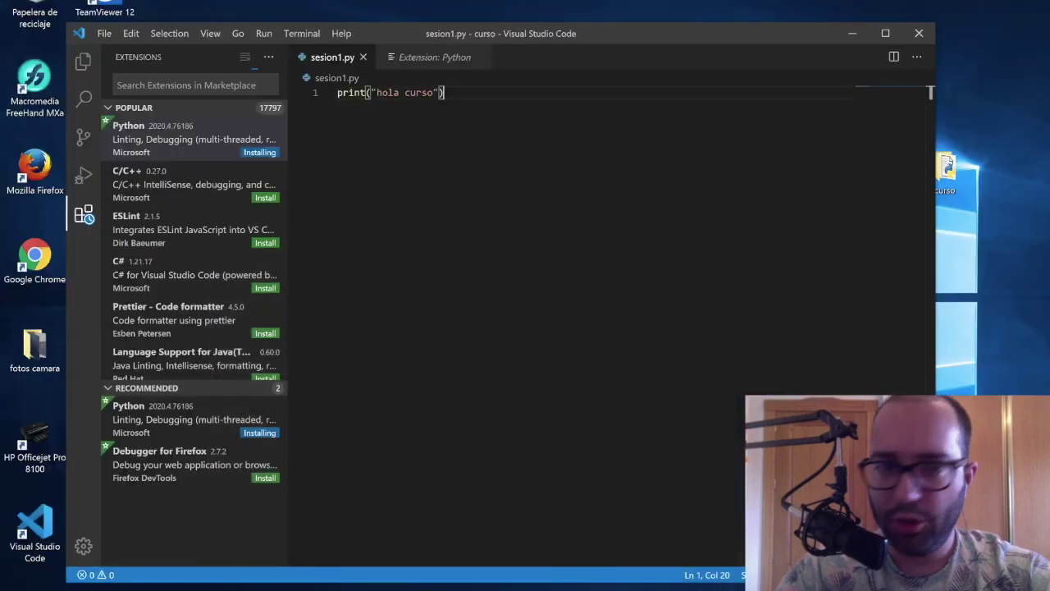